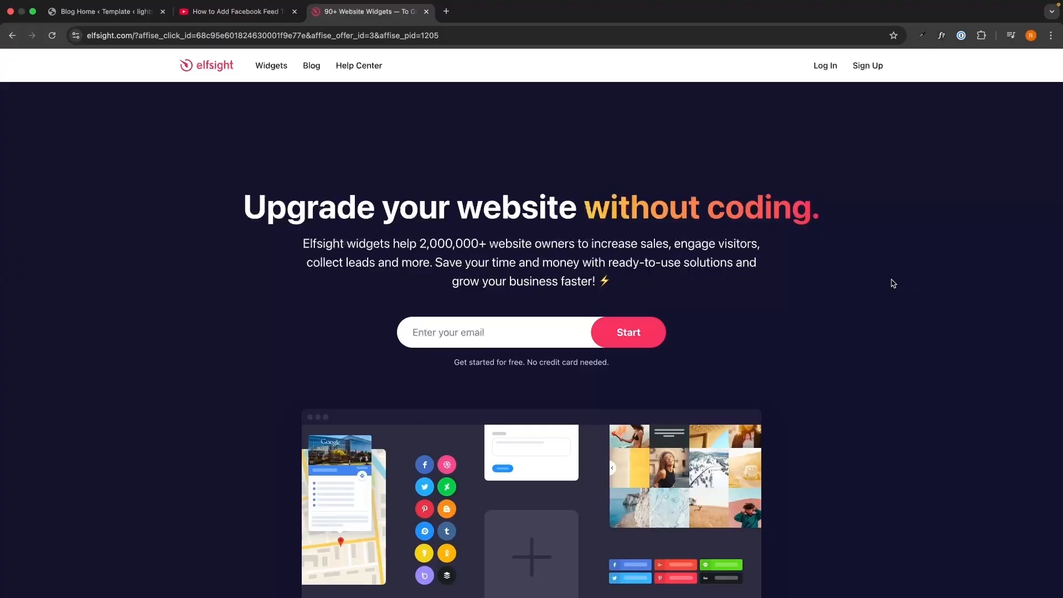
# Step: Open the Elfsight website through the sign-up link in the YouTube video's description
pyautogui.hotkey('ctrl', 'shift', 'Tab')
pyautogui.moveTo(37, 204); pyautogui.dragTo(474, 352)
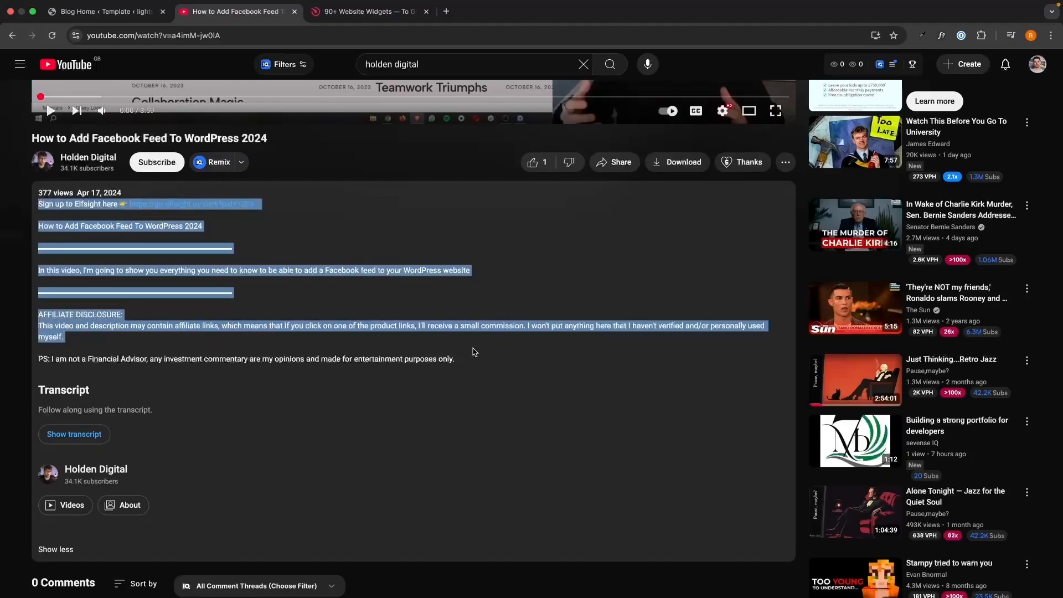
pyautogui.click(474, 352)
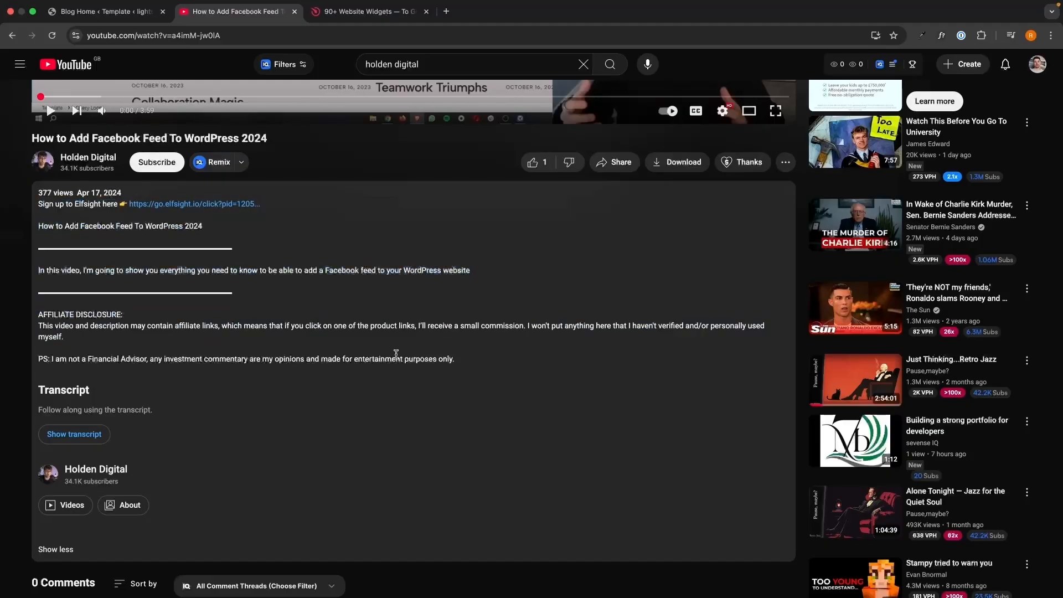
pyautogui.click(216, 205)
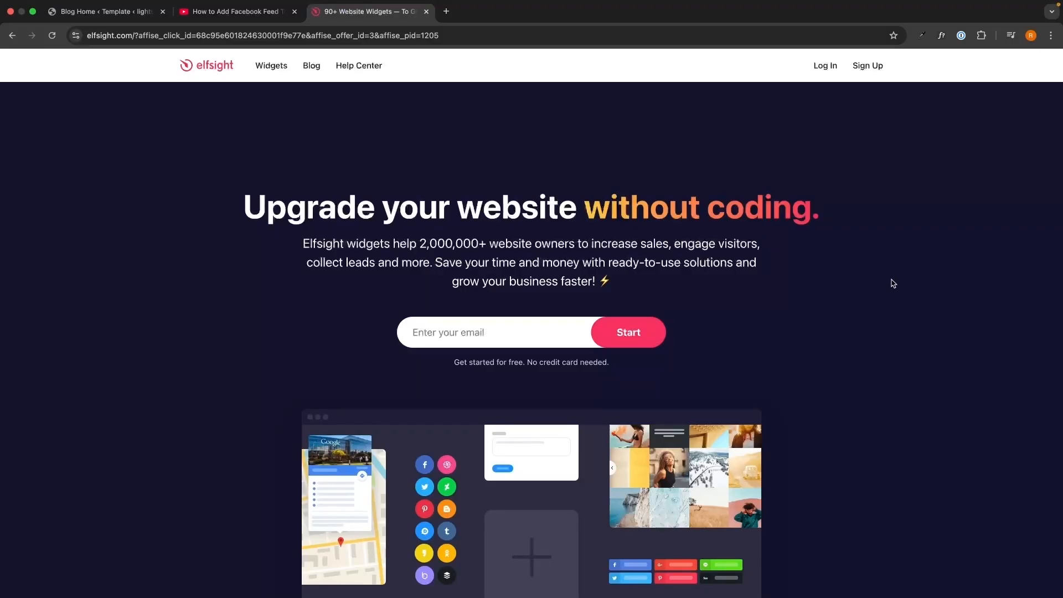
# Step: Sign up for an Elfsight account by entering the e-mail address and an account password
pyautogui.click(553, 330)
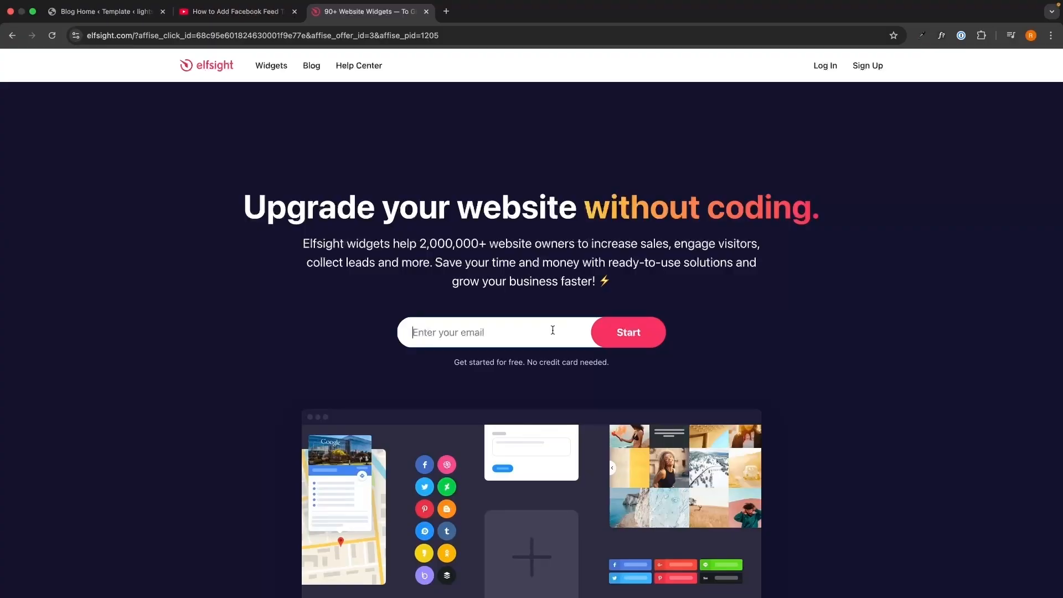
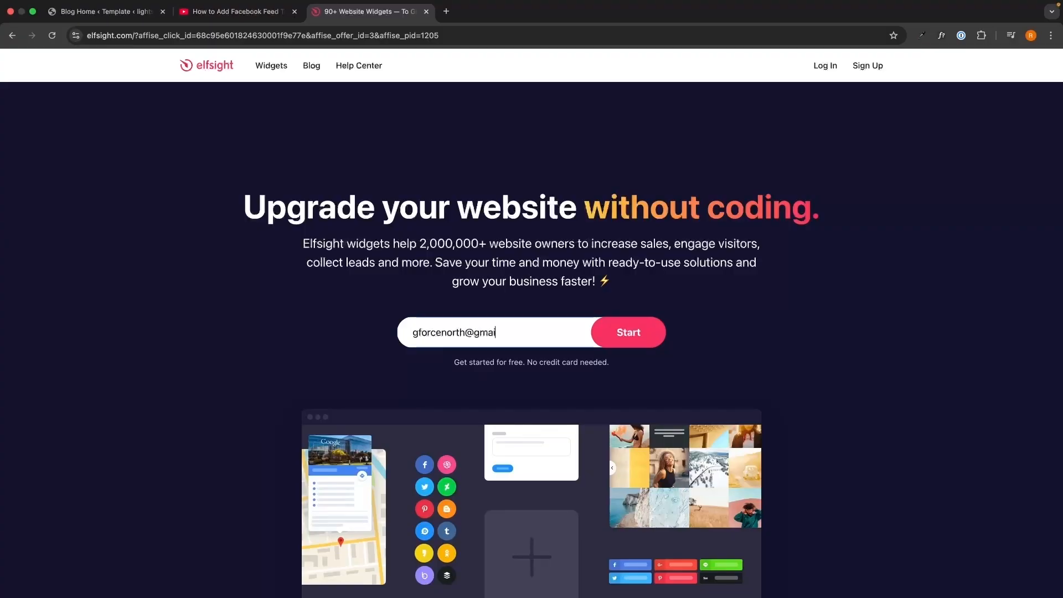
pyautogui.write('•')
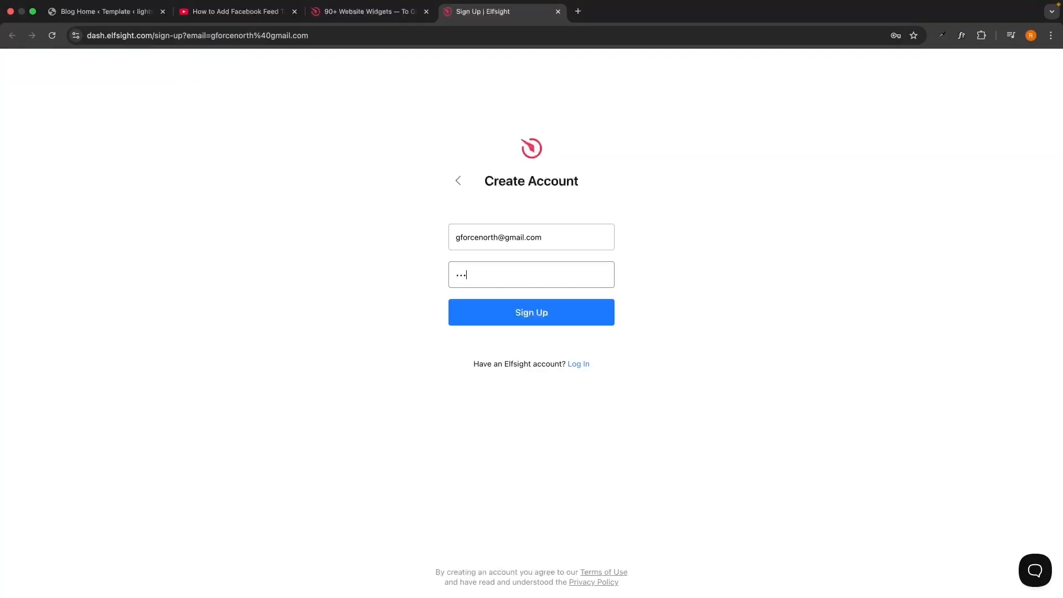
pyautogui.click(574, 318)
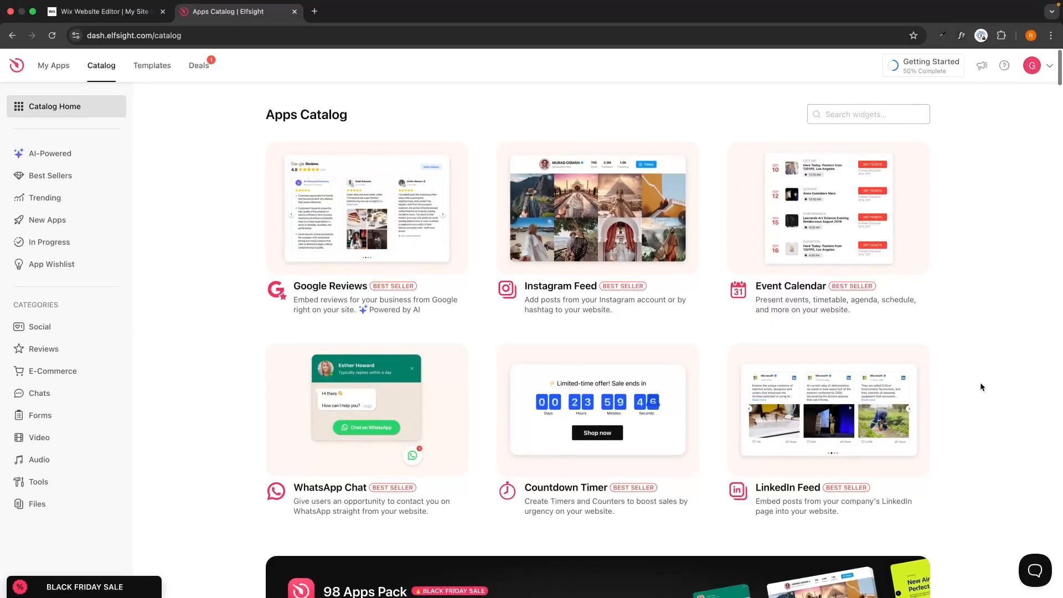
# Step: Search the apps catalog for "rss" and start creating an RSS Feed widget
pyautogui.scroll(-1, 981, 386)
pyautogui.scroll(-1, 979, 386)
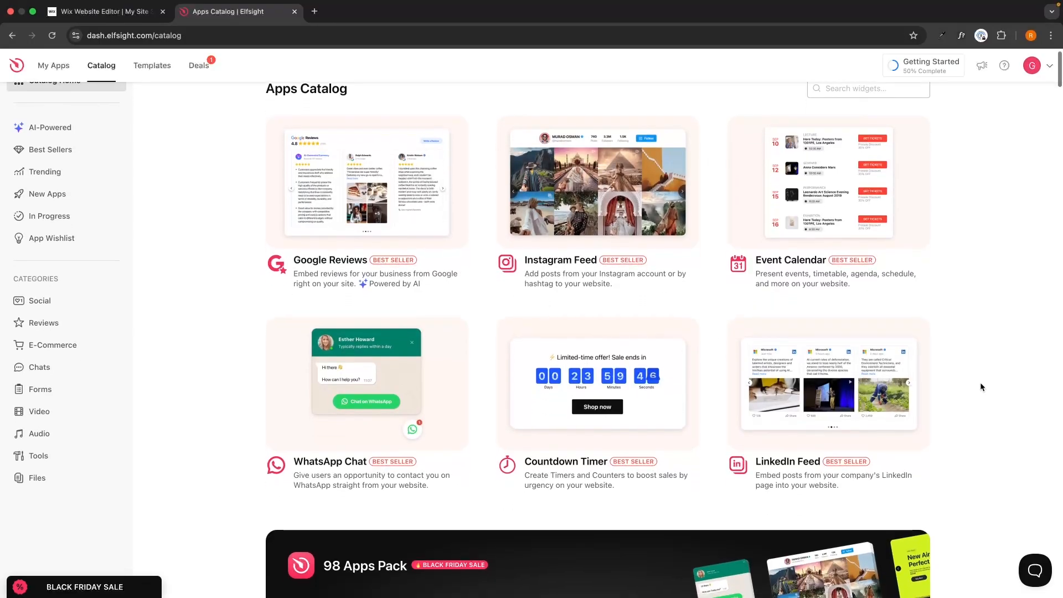
pyautogui.scroll(2, 979, 386)
pyautogui.scroll(-1, 979, 382)
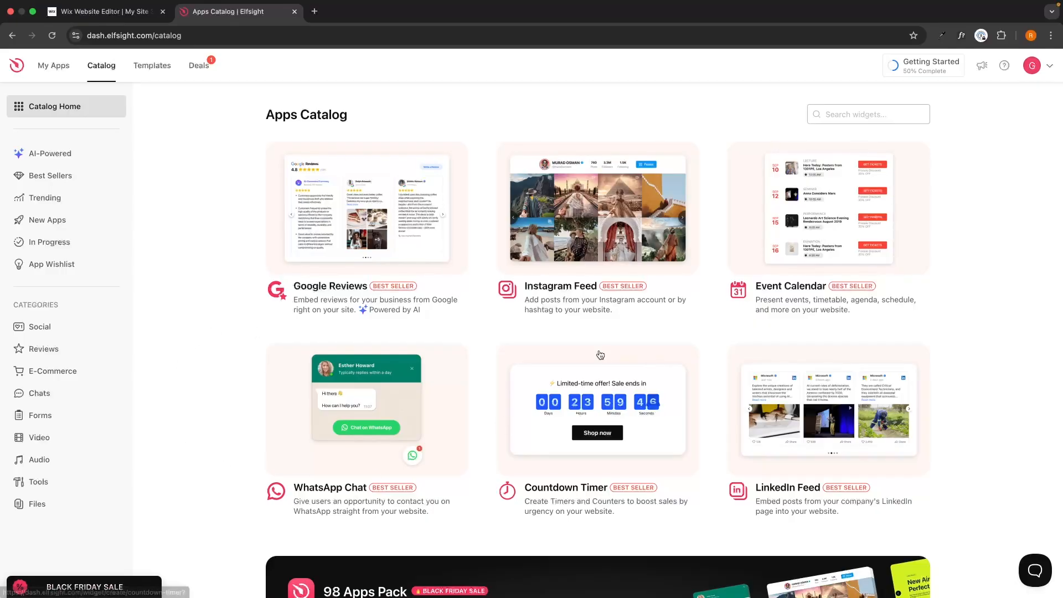
pyautogui.click(834, 114)
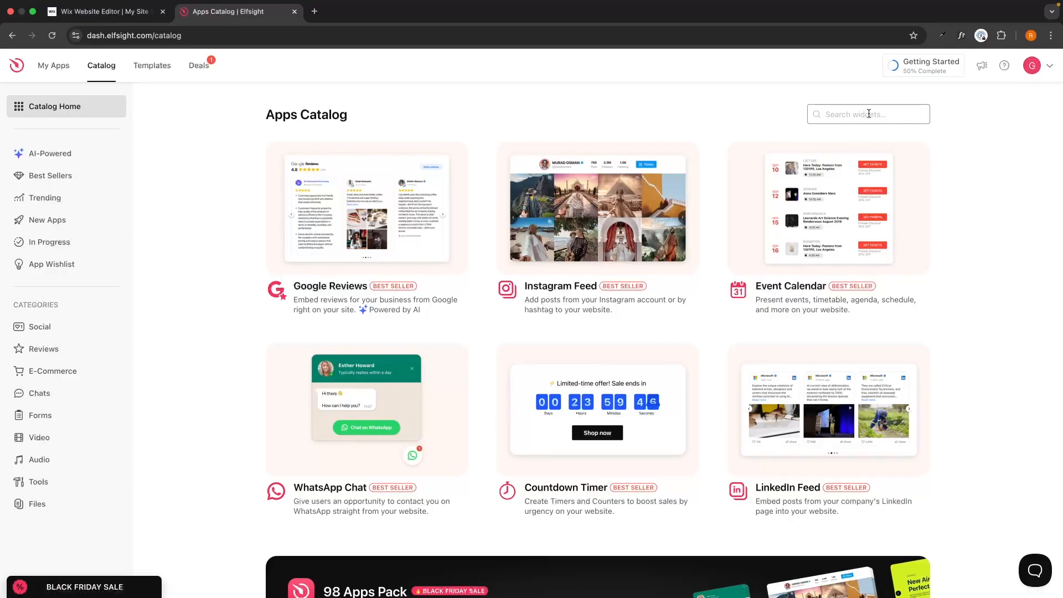
pyautogui.write('rss')
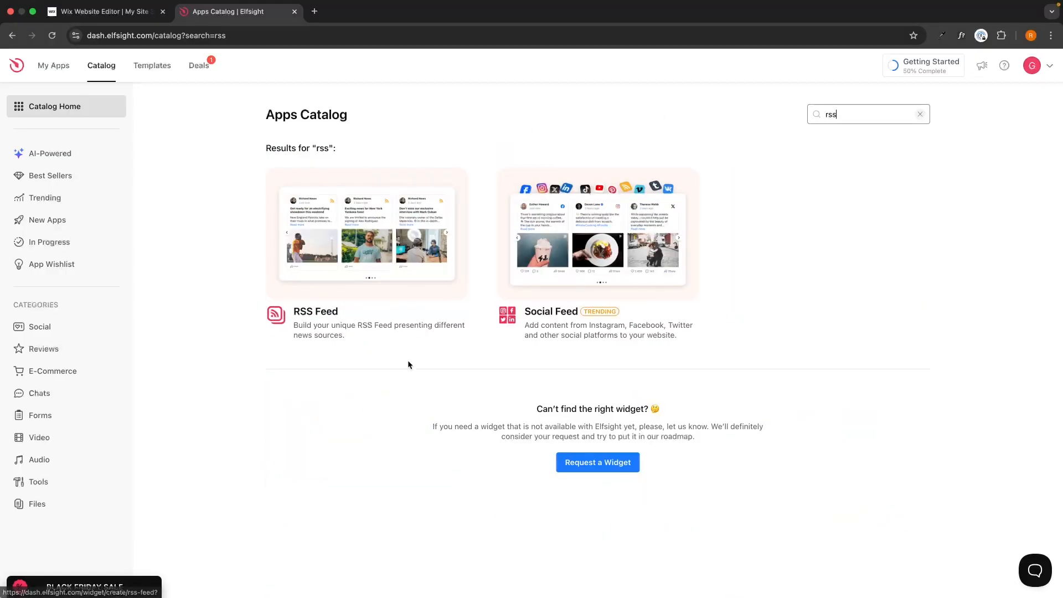
pyautogui.click(385, 266)
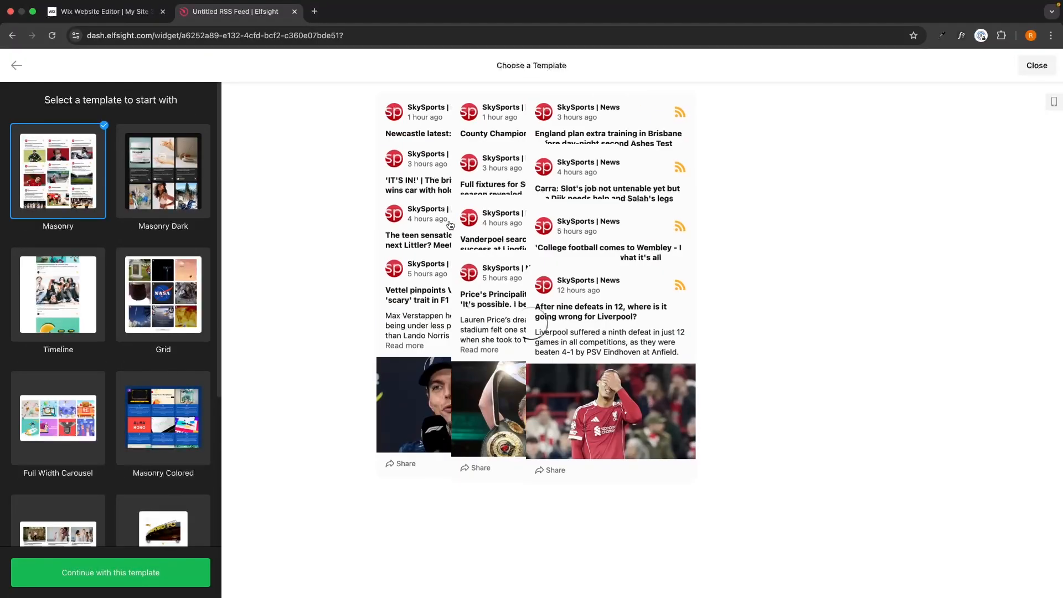
# Step: Preview several RSS Feed templates, including Timeline, and continue with the Masonry template
pyautogui.scroll(-5, 160, 304)
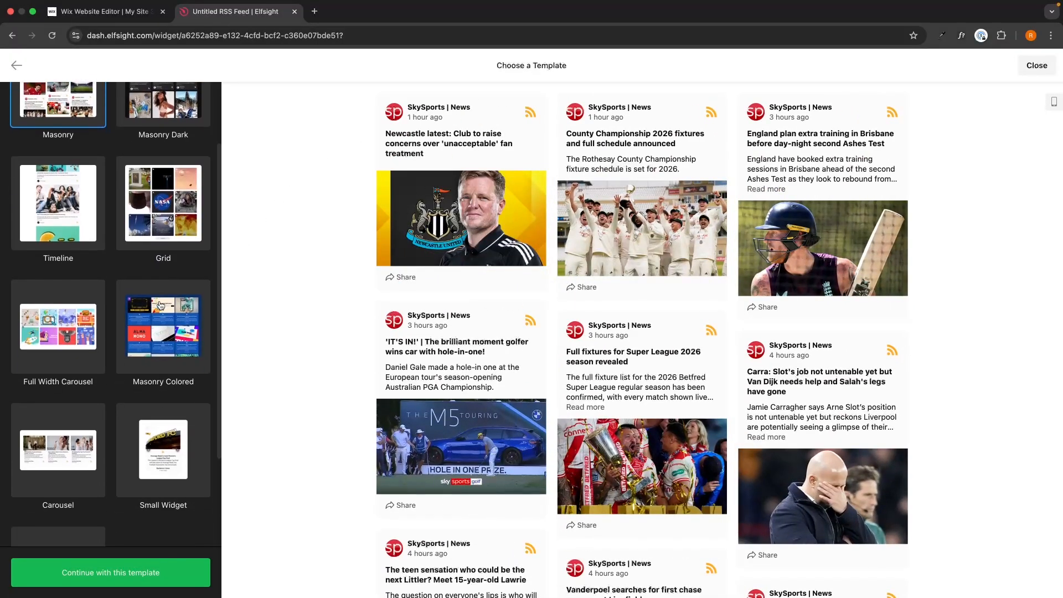
pyautogui.scroll(5, 160, 305)
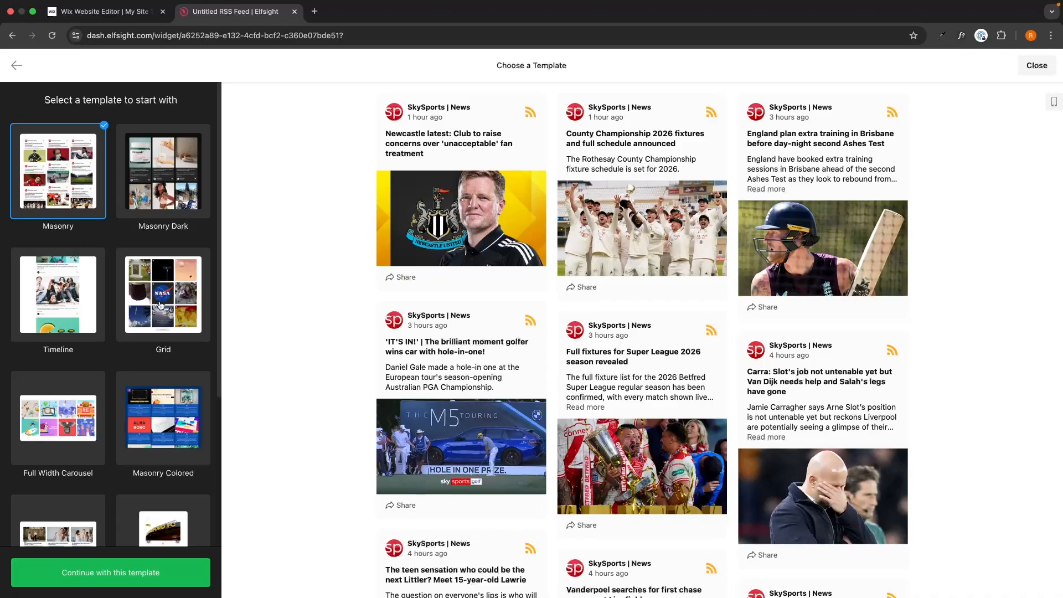
pyautogui.click(161, 305)
pyautogui.click(145, 390)
pyautogui.click(96, 319)
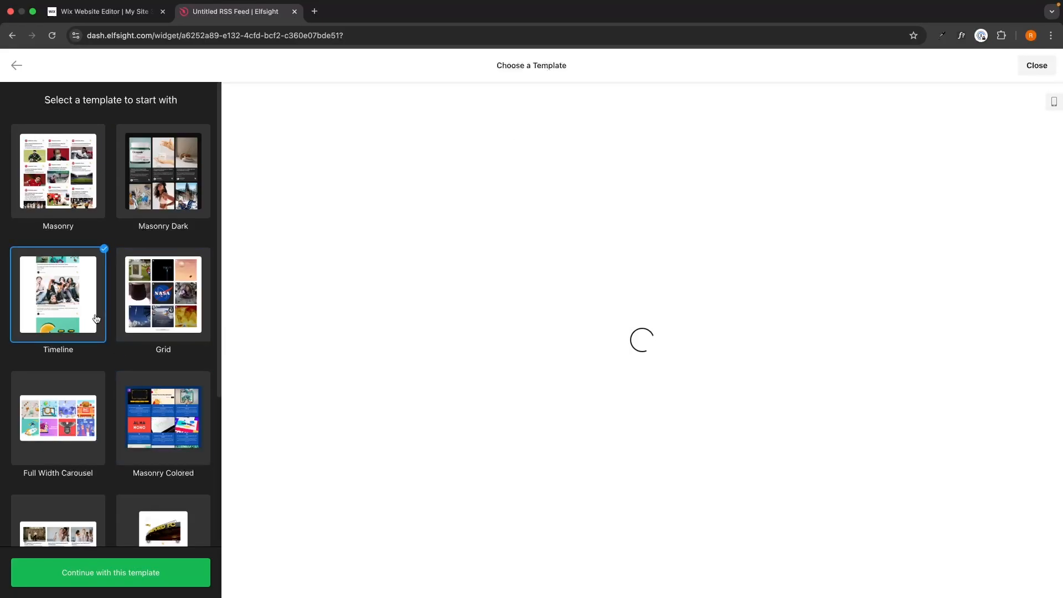
pyautogui.click(85, 205)
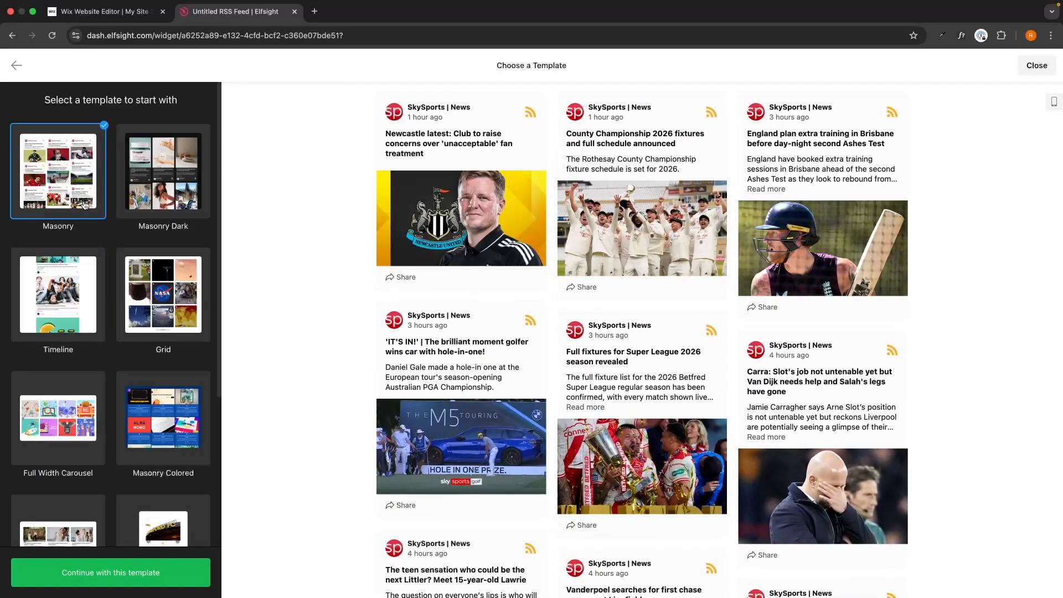
pyautogui.click(127, 572)
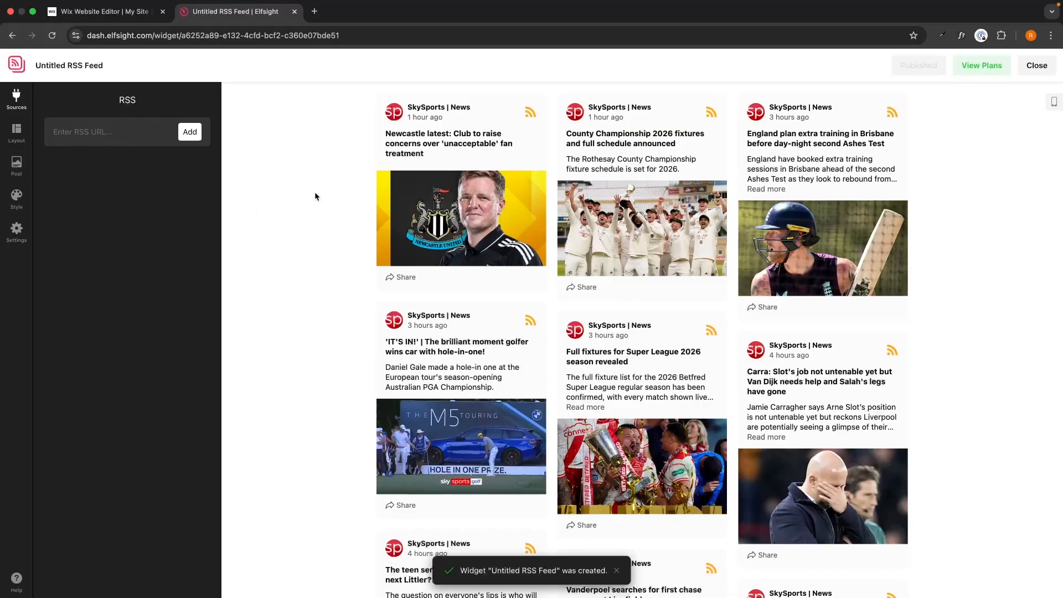
# Step: In a new browser tab, search Google for "bcc new rss feed" and open the "News feeds from the BBC" result
pyautogui.click(313, 11)
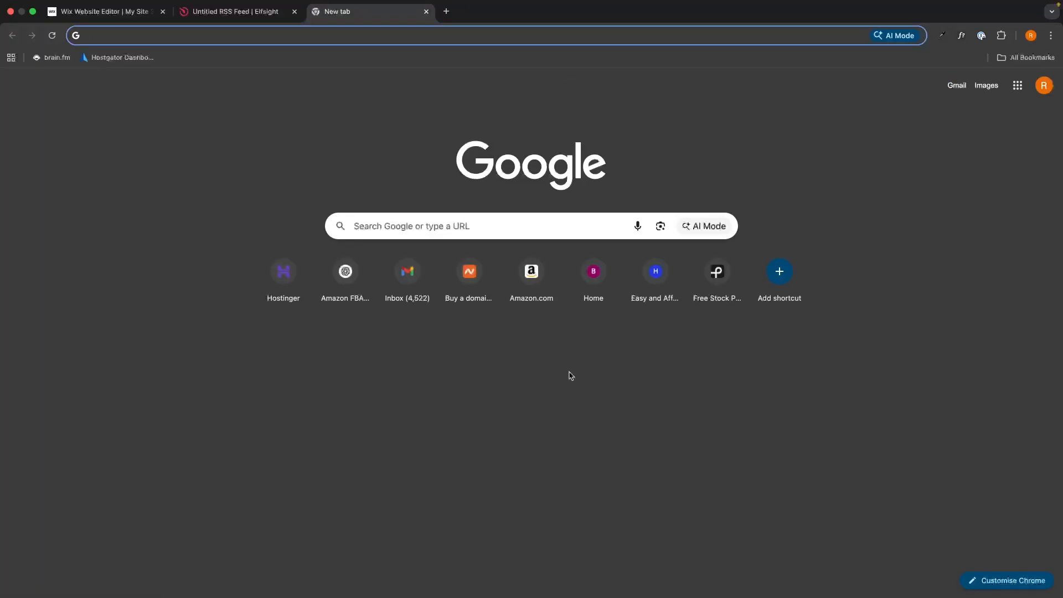
pyautogui.write('bcc new ')
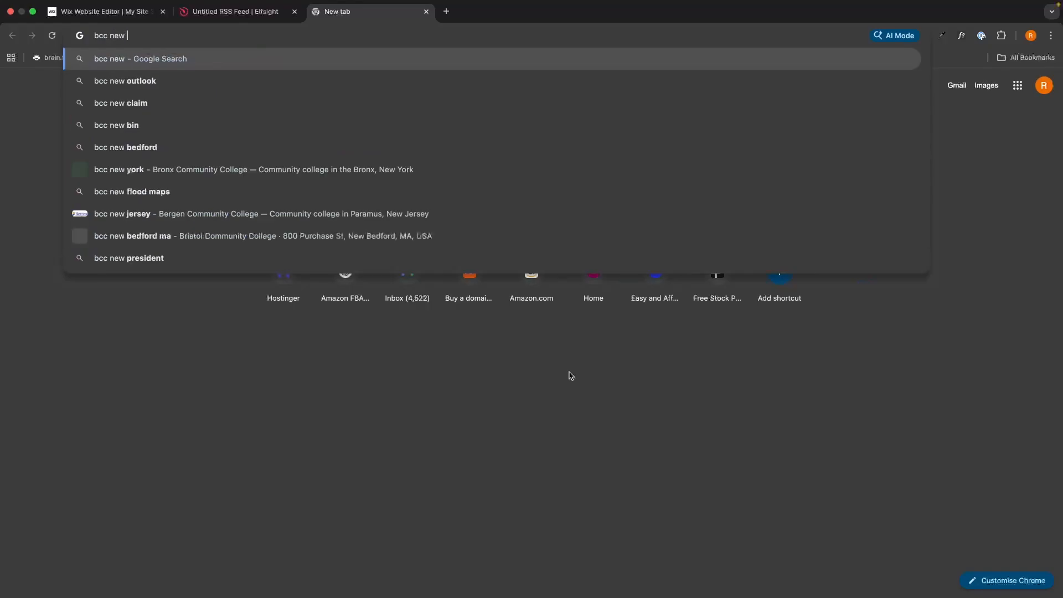
pyautogui.write('rss feed')
pyautogui.press('Return')
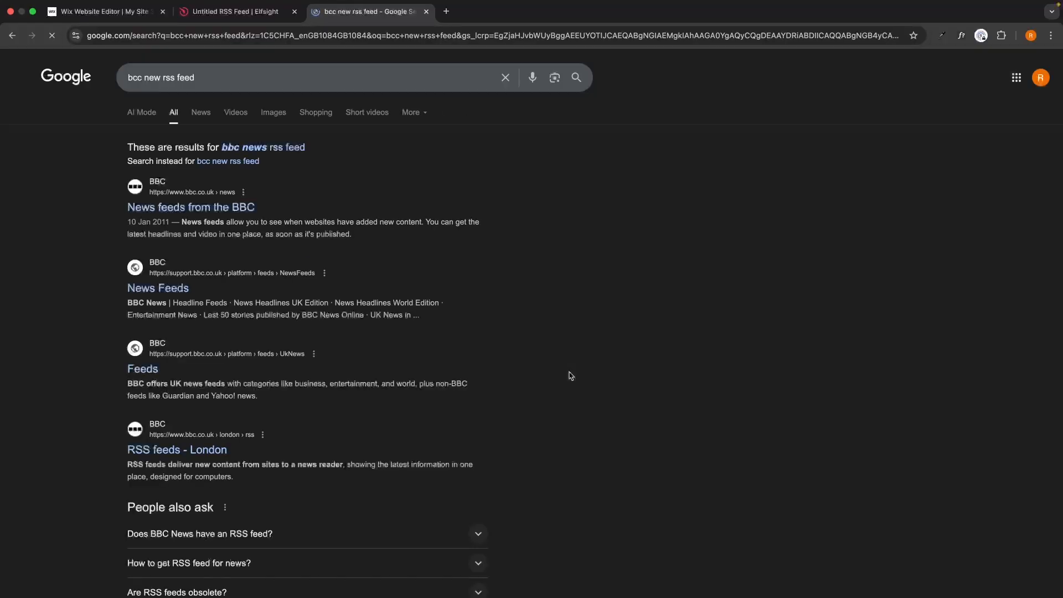
pyautogui.moveTo(114, 207)
pyautogui.mouseDown()
pyautogui.moveTo(243, 205)
pyautogui.moveTo(97, 217)
pyautogui.moveTo(119, 216)
pyautogui.mouseUp()
pyautogui.click(120, 216)
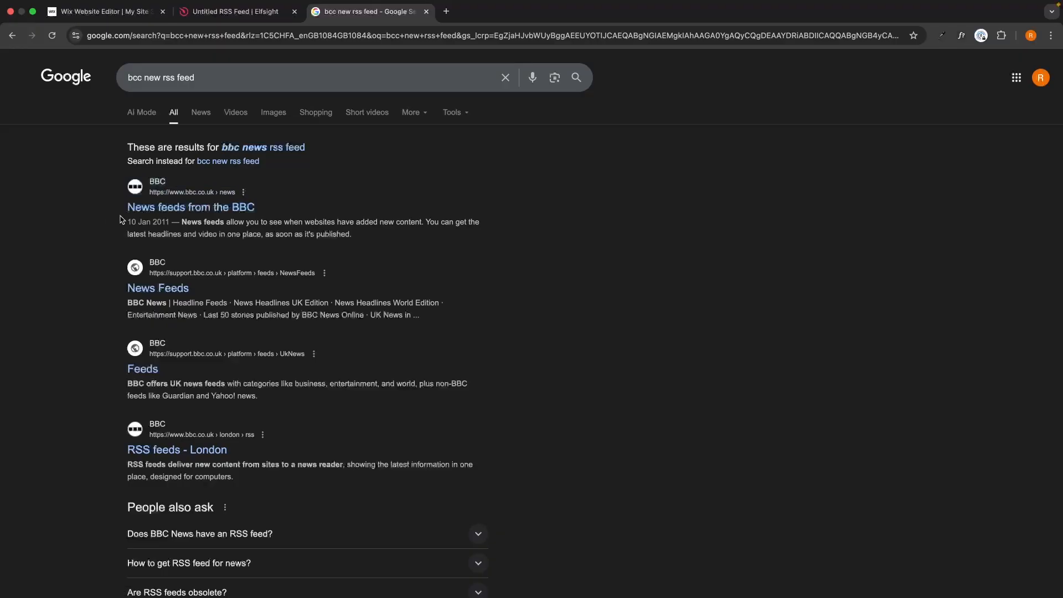
pyautogui.click(158, 209)
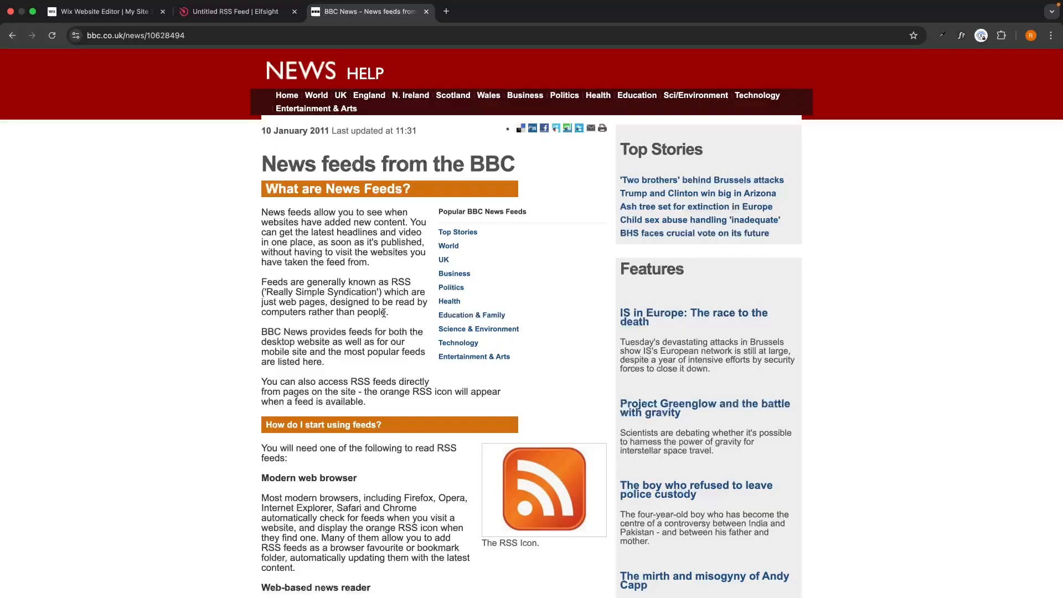
# Step: Open the Top Stories feed from the popular BBC news feeds and copy its web address
pyautogui.moveTo(437, 210); pyautogui.dragTo(533, 218)
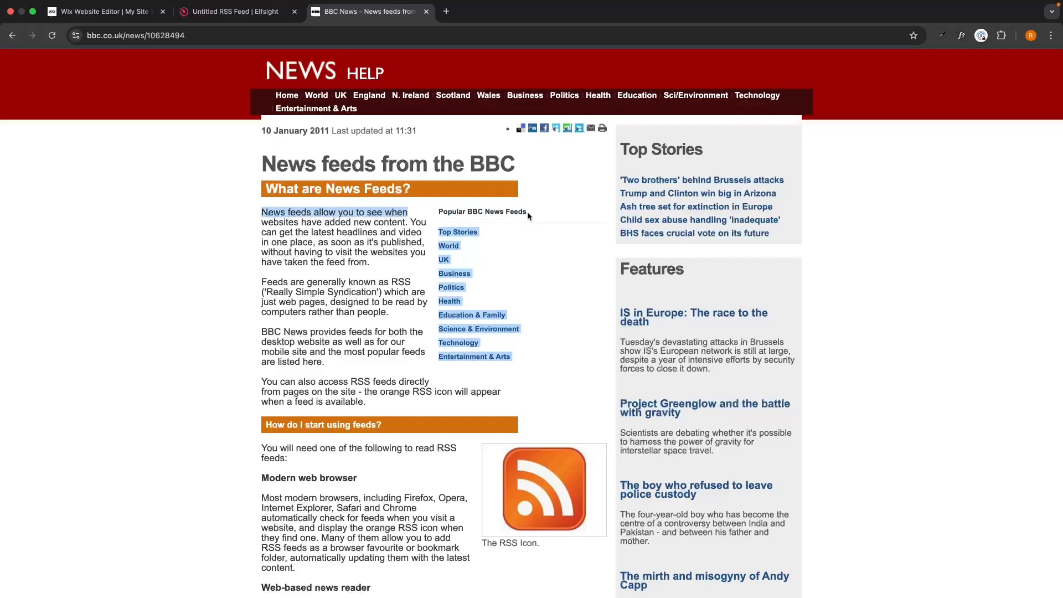
pyautogui.click(527, 211)
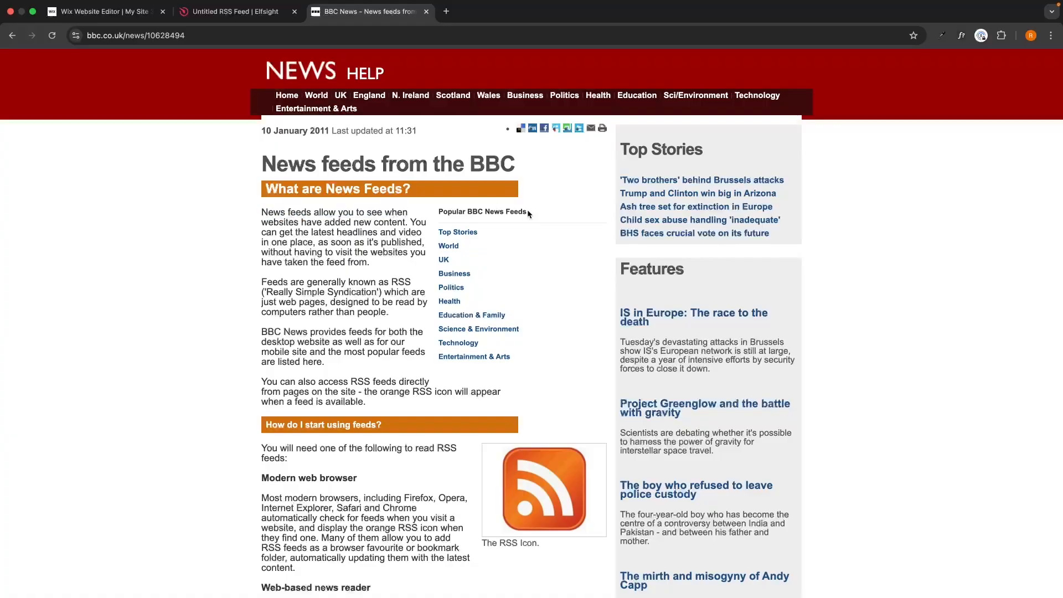
pyautogui.click(462, 233)
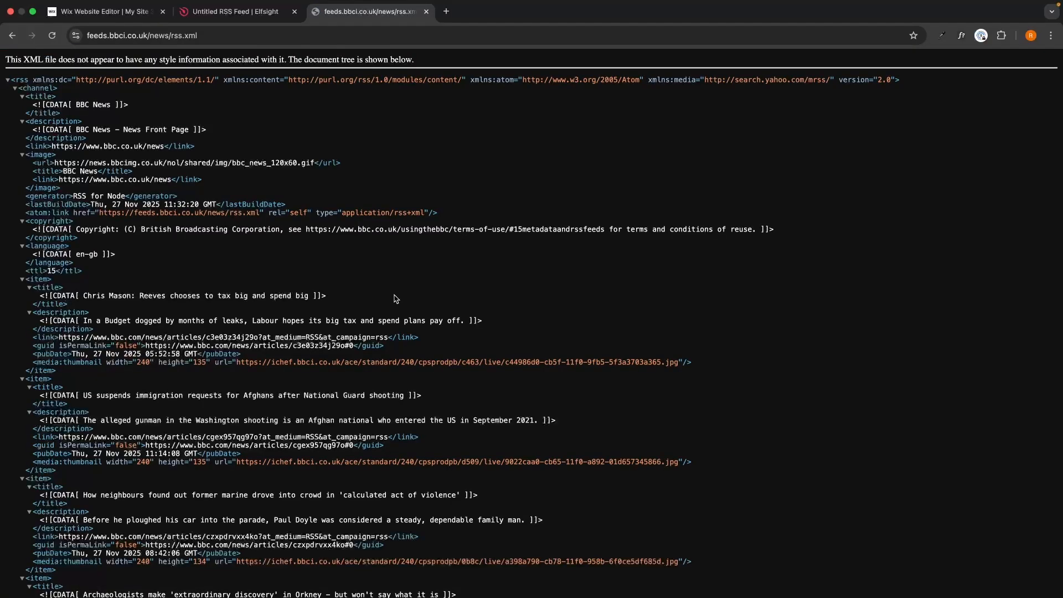
pyautogui.scroll(-10, 213, 281)
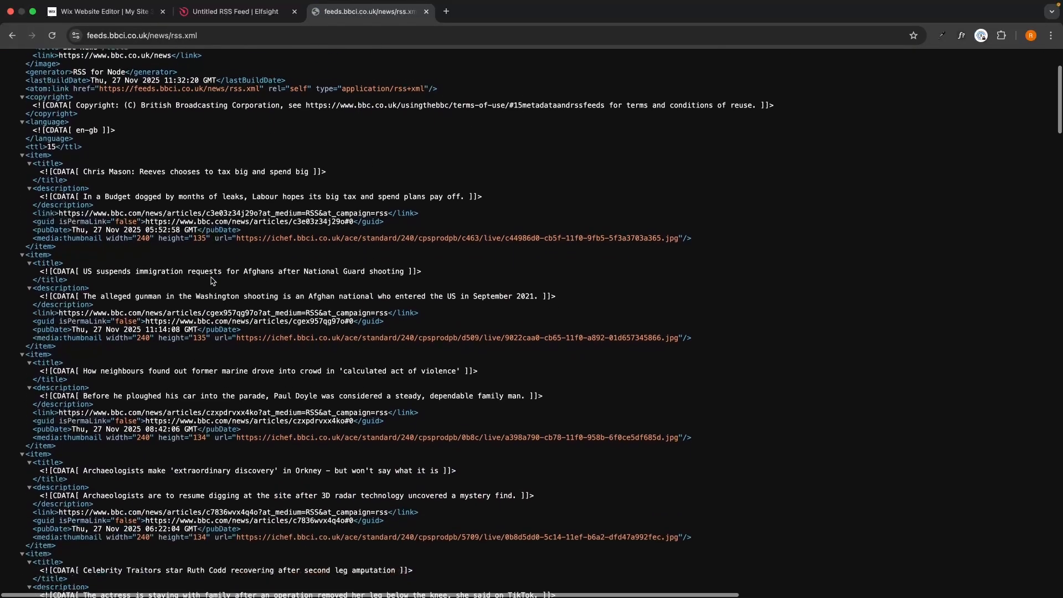
pyautogui.scroll(10, 293, 242)
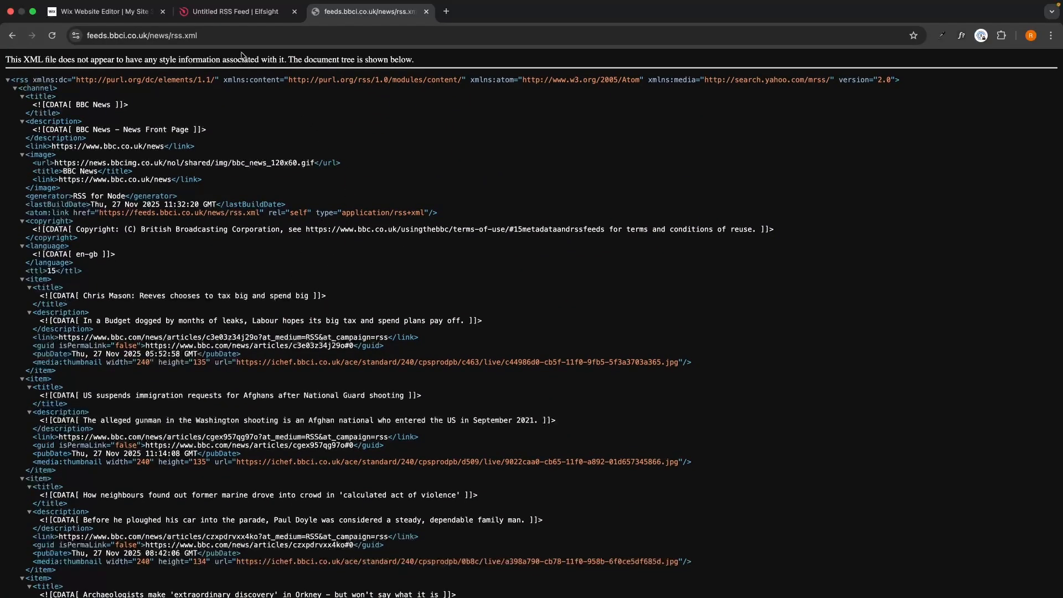
pyautogui.click(238, 35)
pyautogui.press('super+c')
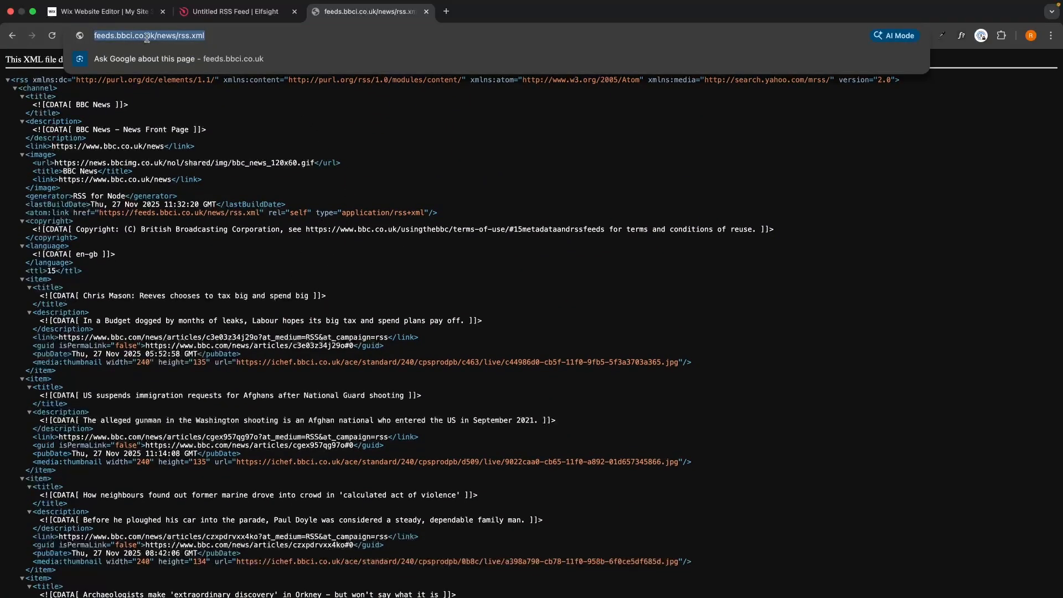
# Step: Return to the Elfsight widget editor and add feeds.bbci.co.uk/news/rss.xml as the RSS source
pyautogui.click(235, 11)
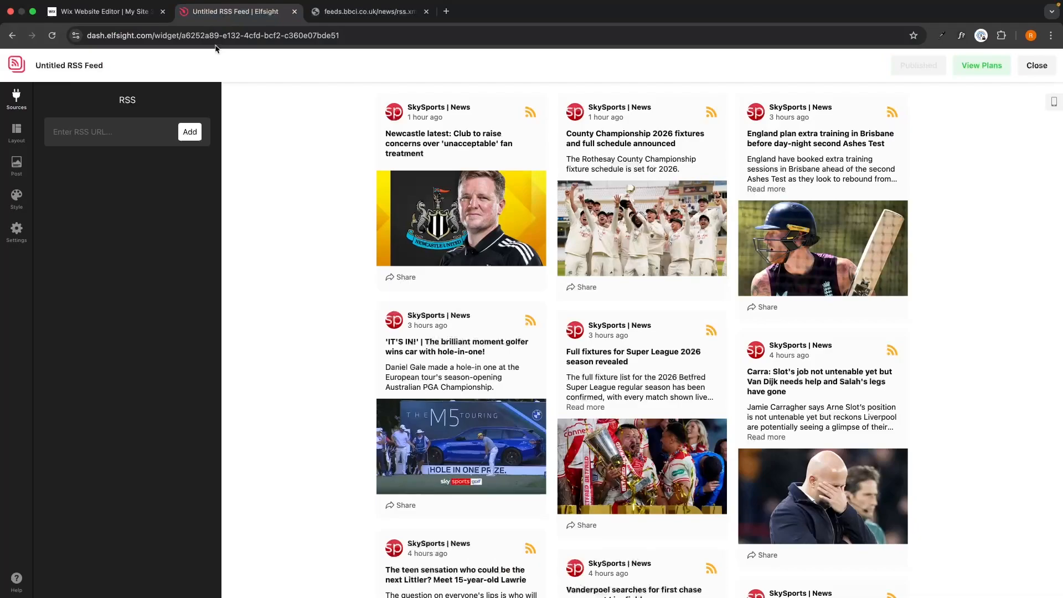
pyautogui.click(109, 130)
pyautogui.press('super+v')
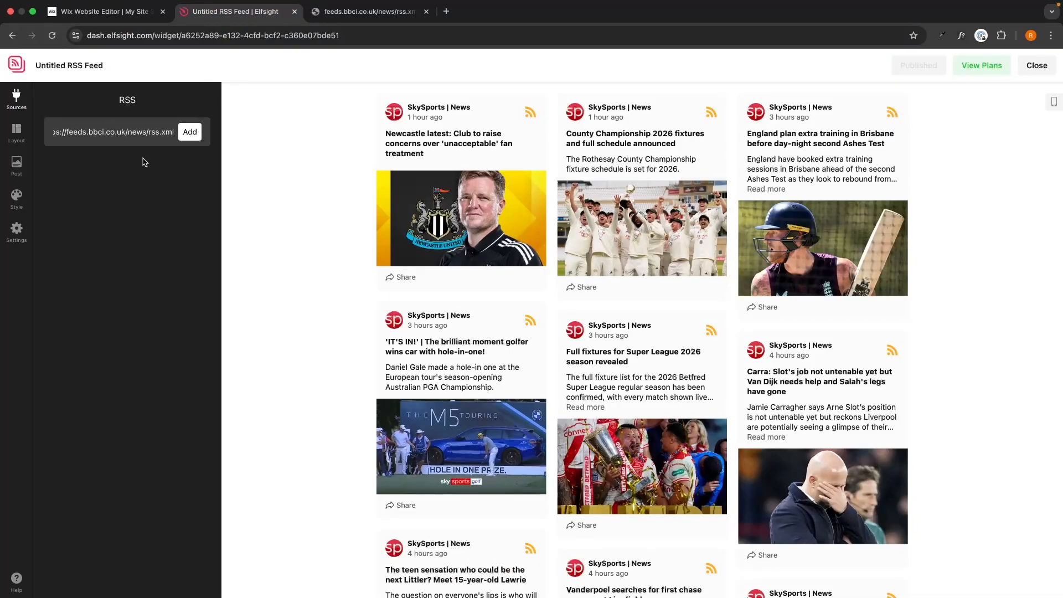
pyautogui.click(190, 131)
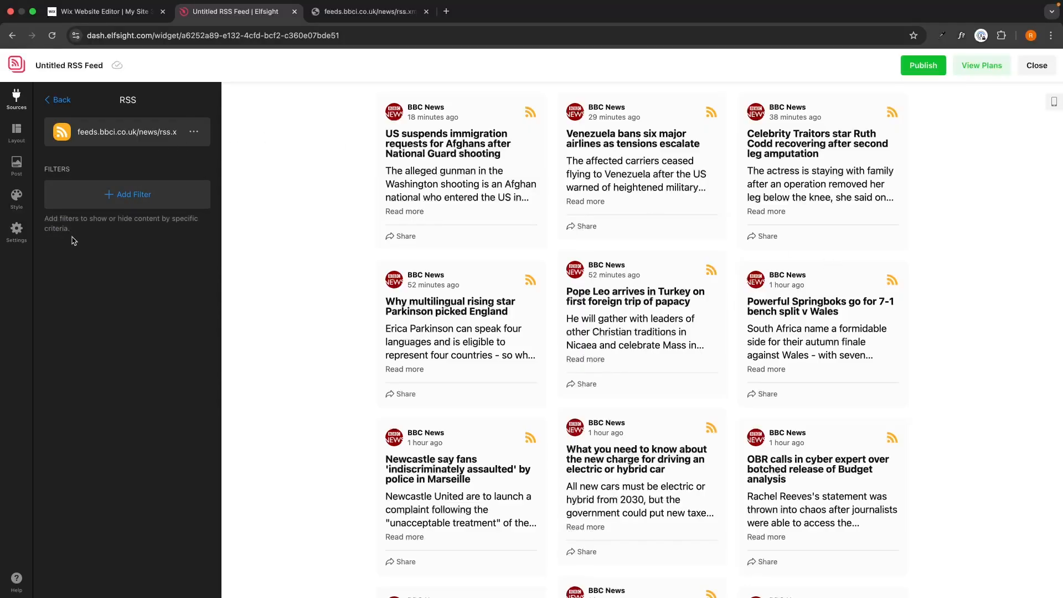
# Step: Examine the RSS filter types and the keyword filter's show and exclude options without adding a filter
pyautogui.click(106, 200)
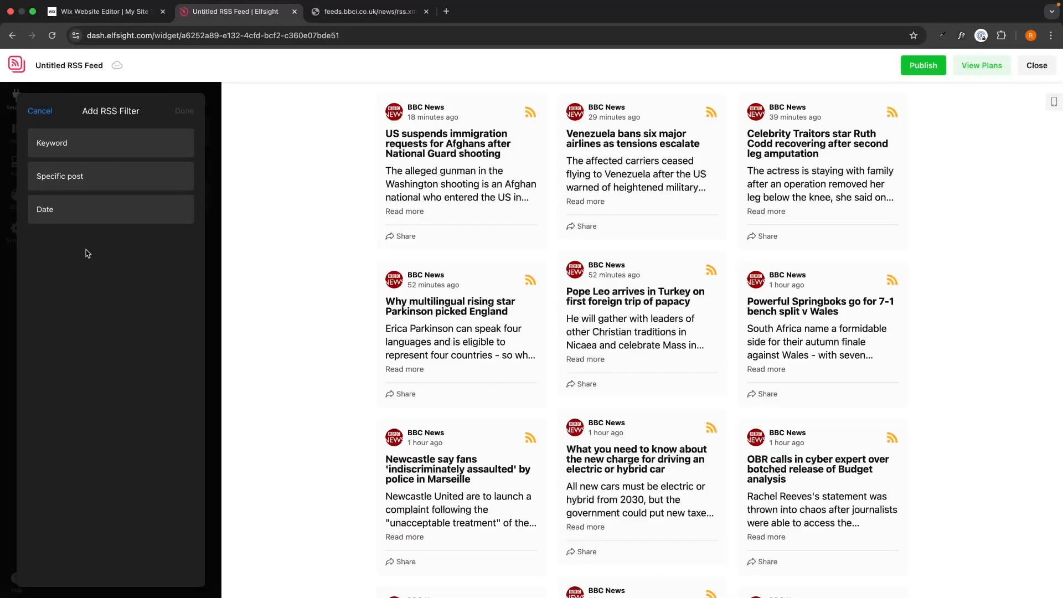
pyautogui.click(72, 148)
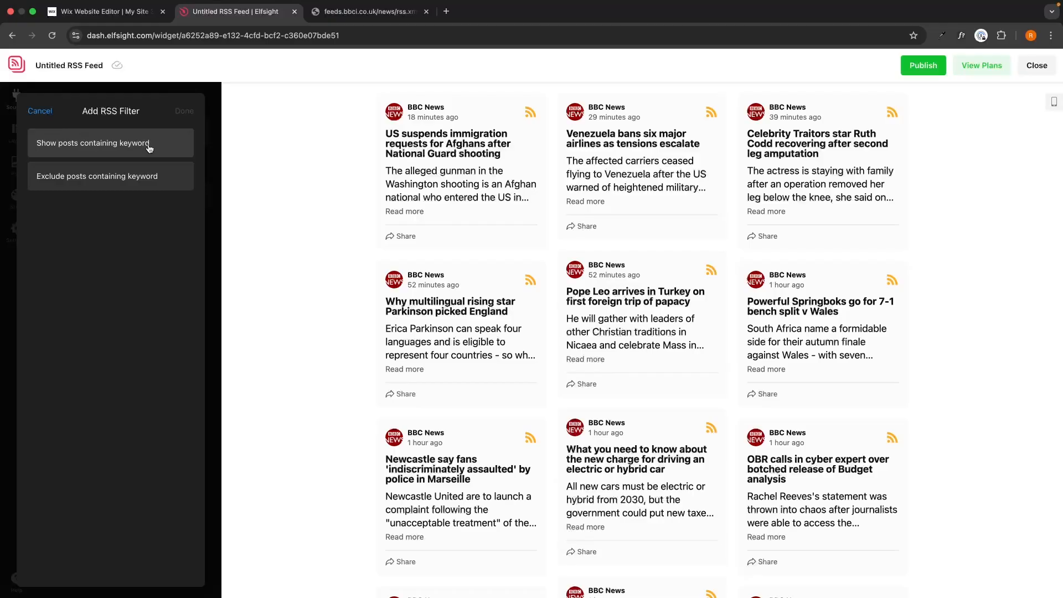
pyautogui.click(129, 186)
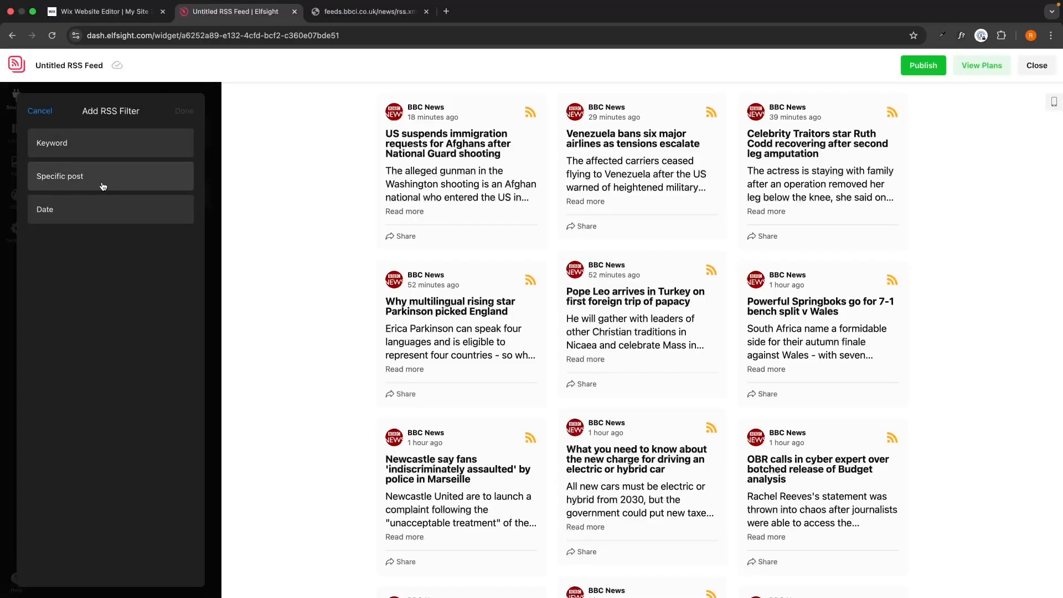
pyautogui.click(39, 111)
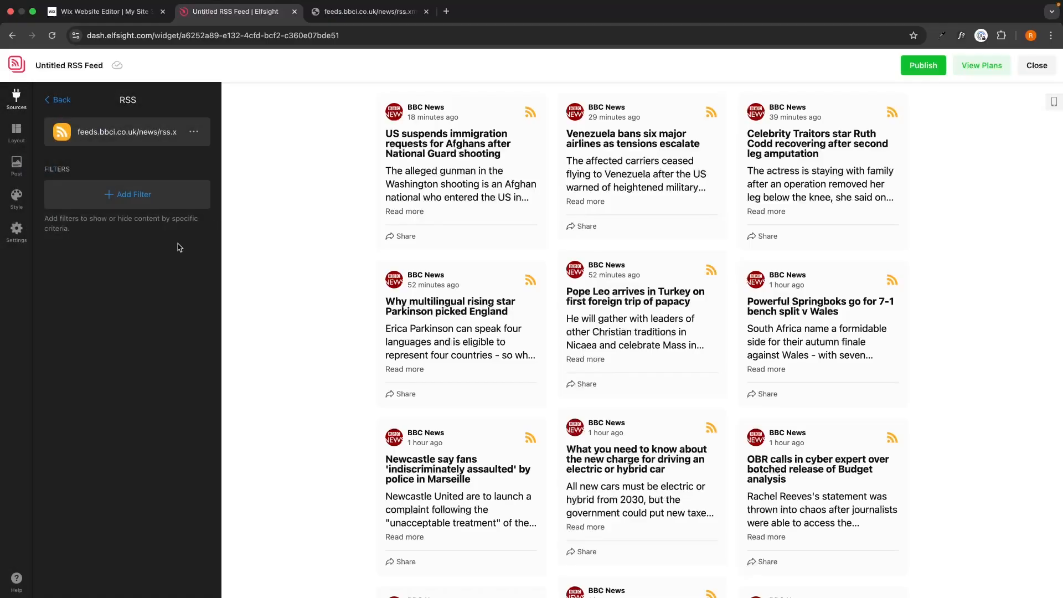
# Step: Compare the List, Carousel and Slider layouts for the widget, and choose the Grid layout
pyautogui.click(23, 132)
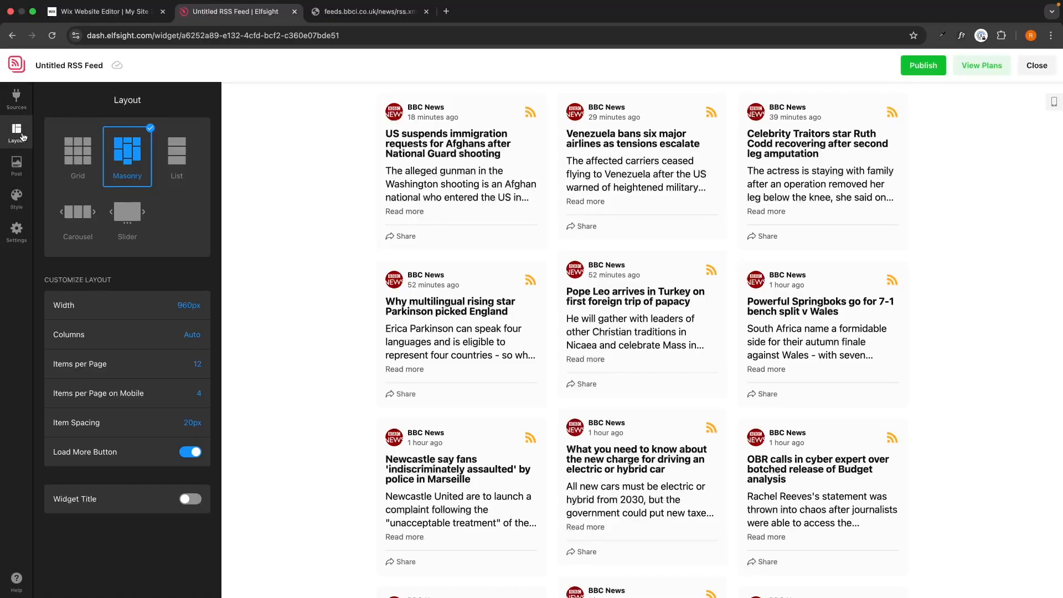
pyautogui.click(77, 150)
pyautogui.click(177, 151)
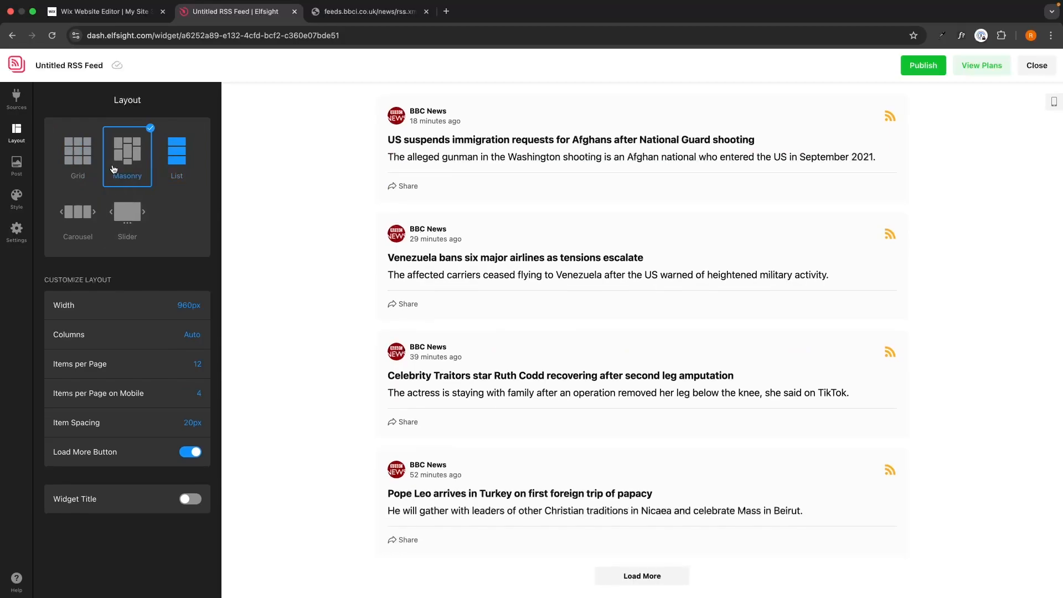
pyautogui.click(78, 150)
pyautogui.click(77, 212)
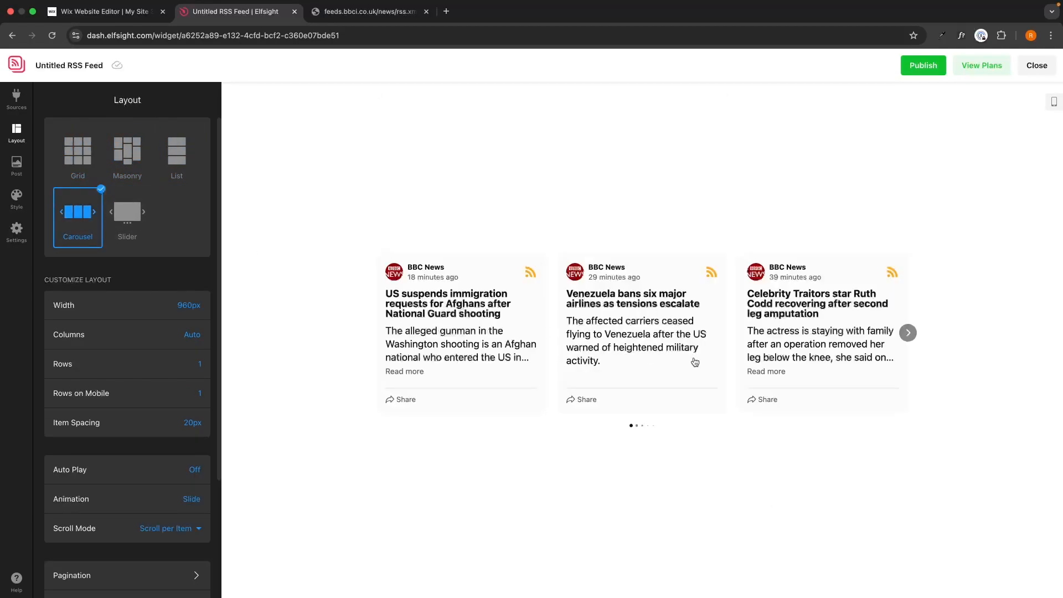
pyautogui.click(129, 218)
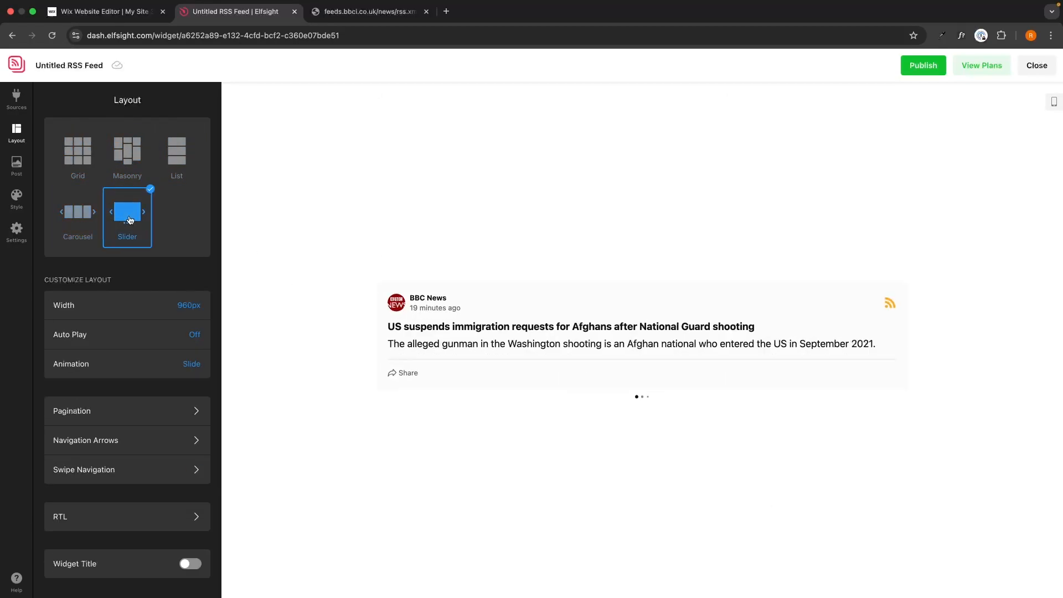
pyautogui.click(78, 150)
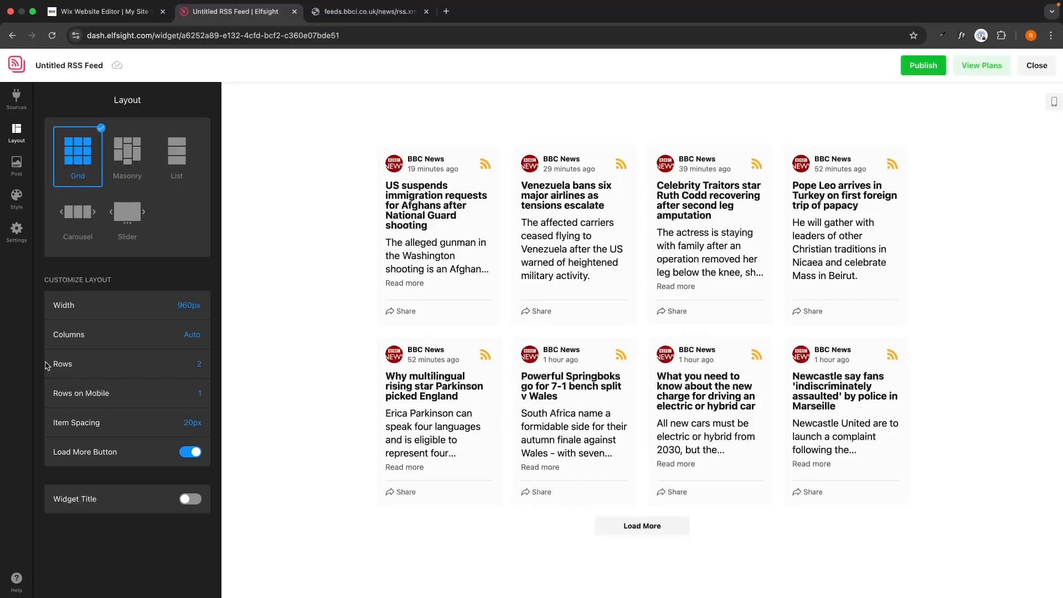
# Step: Set the grid layout to 4 rows and look through the longer feed preview
pyautogui.click(197, 364)
pyautogui.click(192, 449)
pyautogui.scroll(-3, 509, 376)
pyautogui.scroll(3, 509, 376)
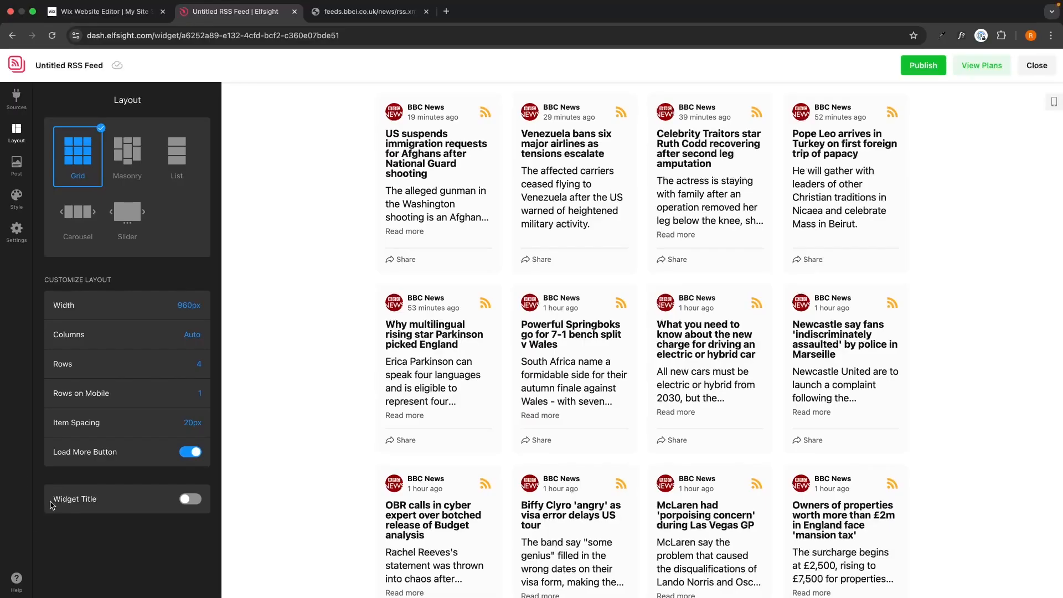
# Step: Enable the widget title and set it to "BBC Live World News"
pyautogui.click(190, 501)
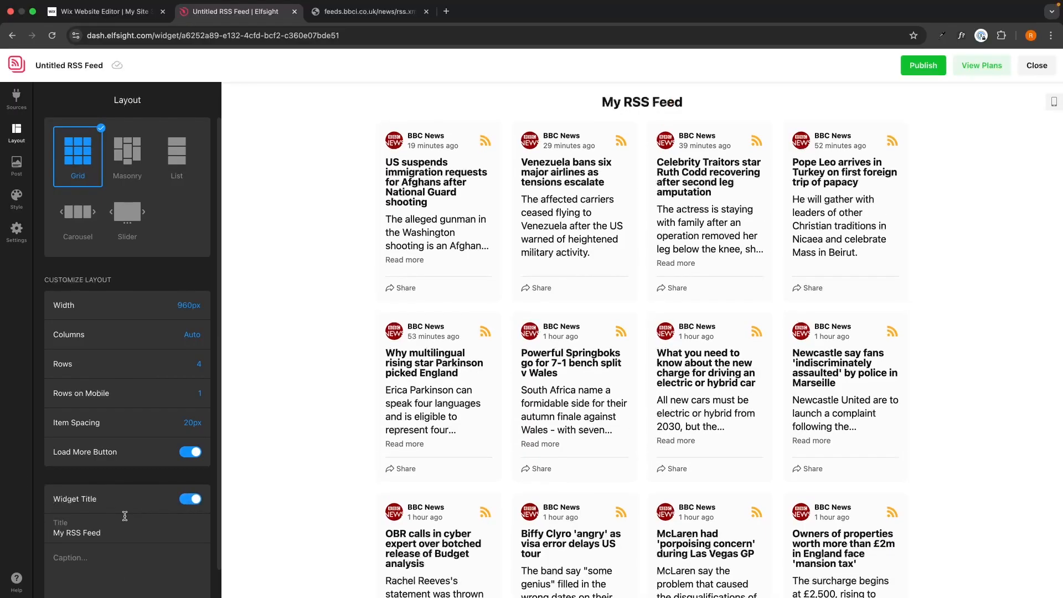
pyautogui.moveTo(110, 533); pyautogui.dragTo(46, 532)
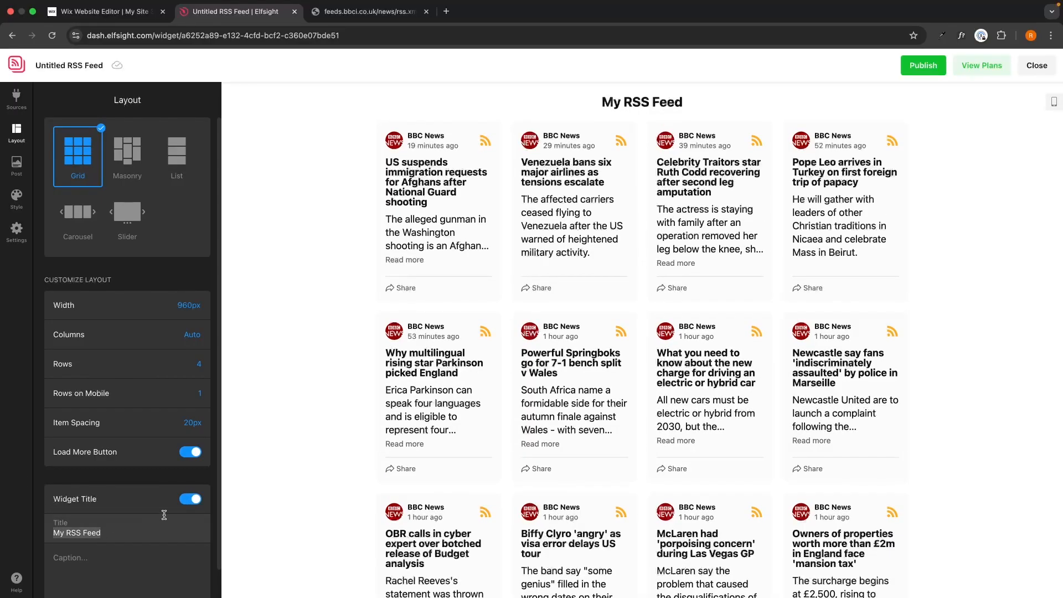
pyautogui.write('BBC Live')
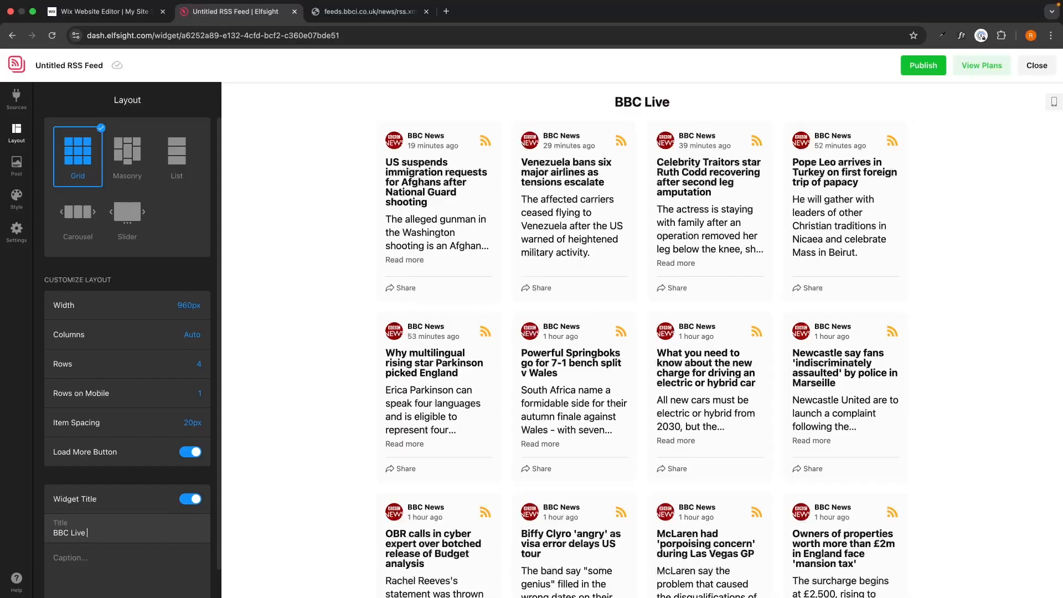
pyautogui.write(' Word News')
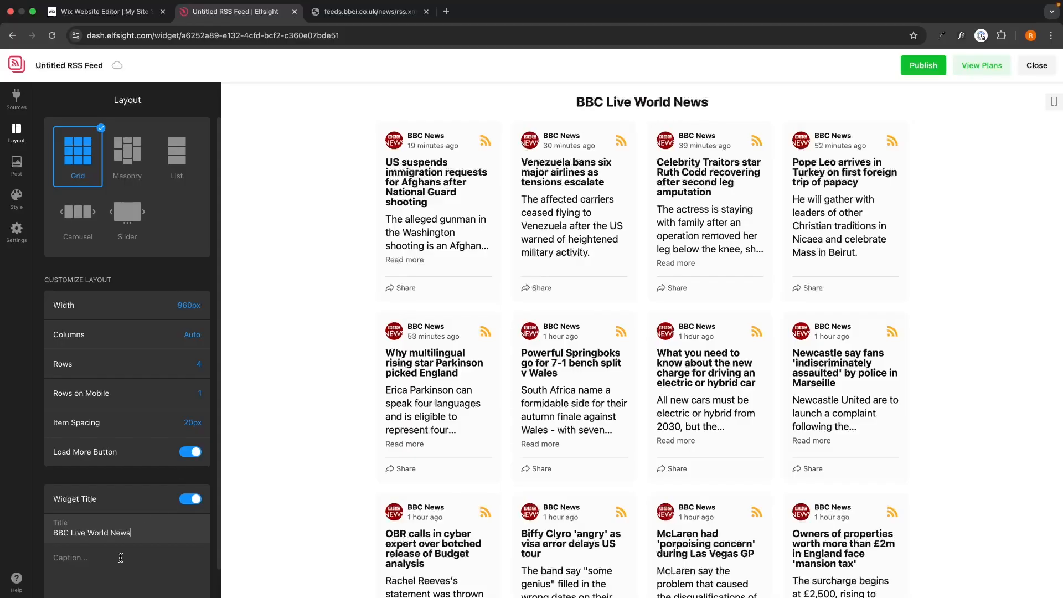
# Step: Set the grid layout to 2 rows
pyautogui.scroll(-1, 120, 557)
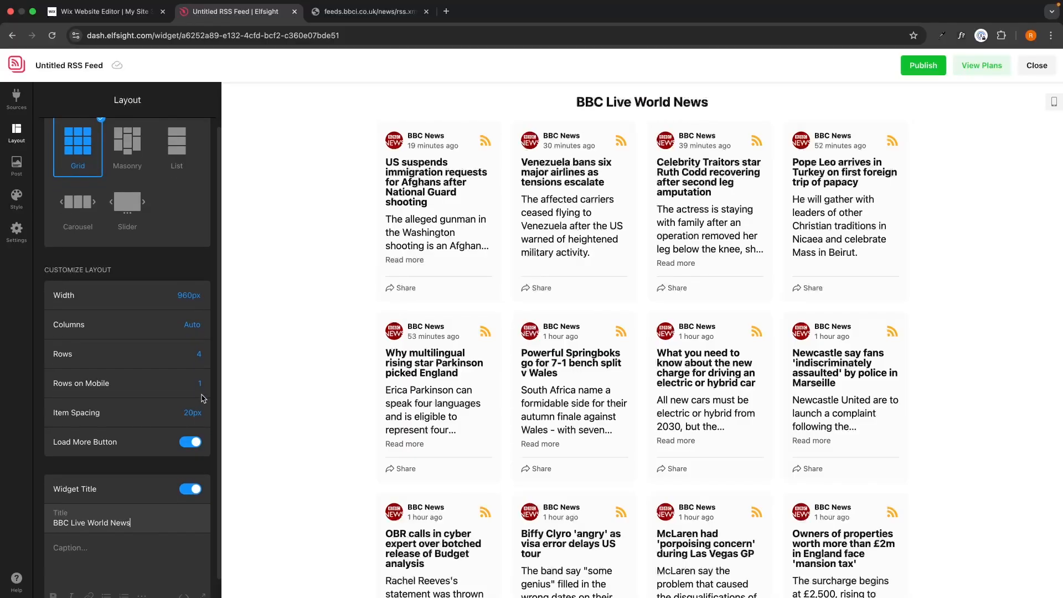
pyautogui.click(199, 354)
pyautogui.click(193, 395)
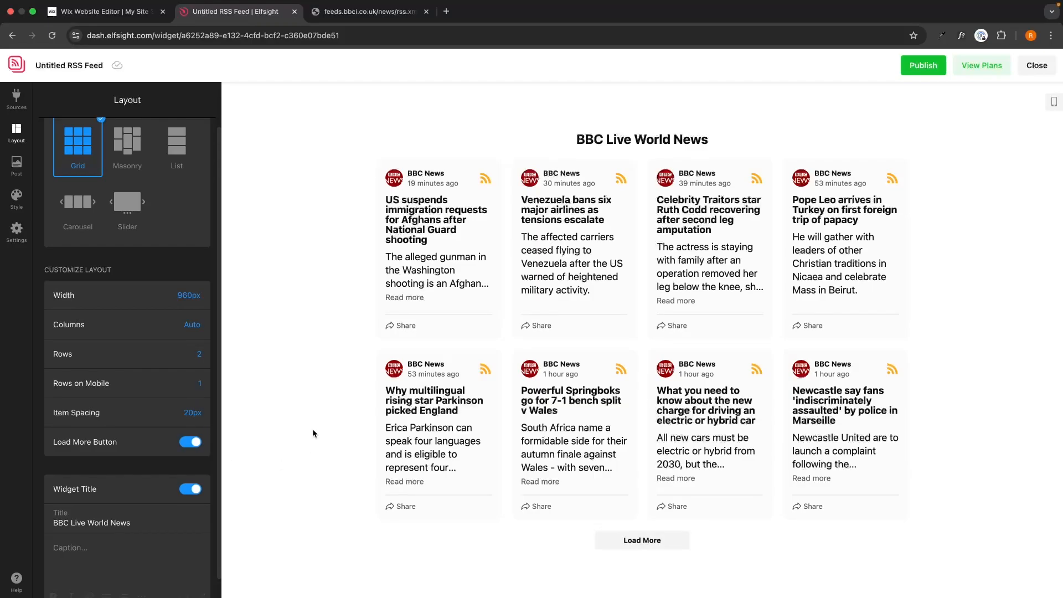
pyautogui.scroll(1, 192, 332)
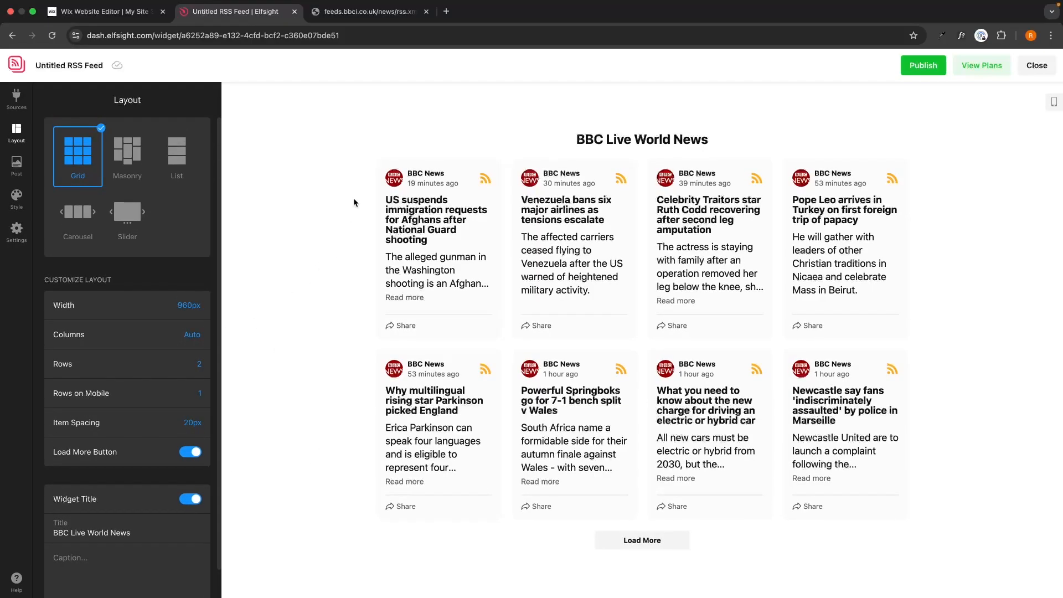
# Step: Cycle through all the post styles in the post settings and return to the first one
pyautogui.click(11, 170)
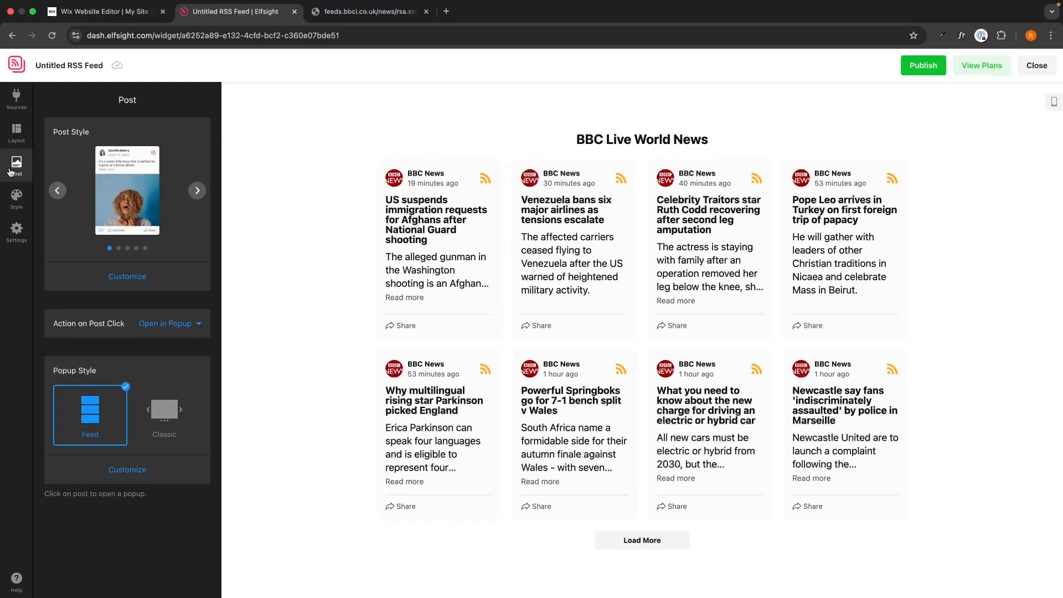
pyautogui.click(200, 192)
pyautogui.click(199, 192)
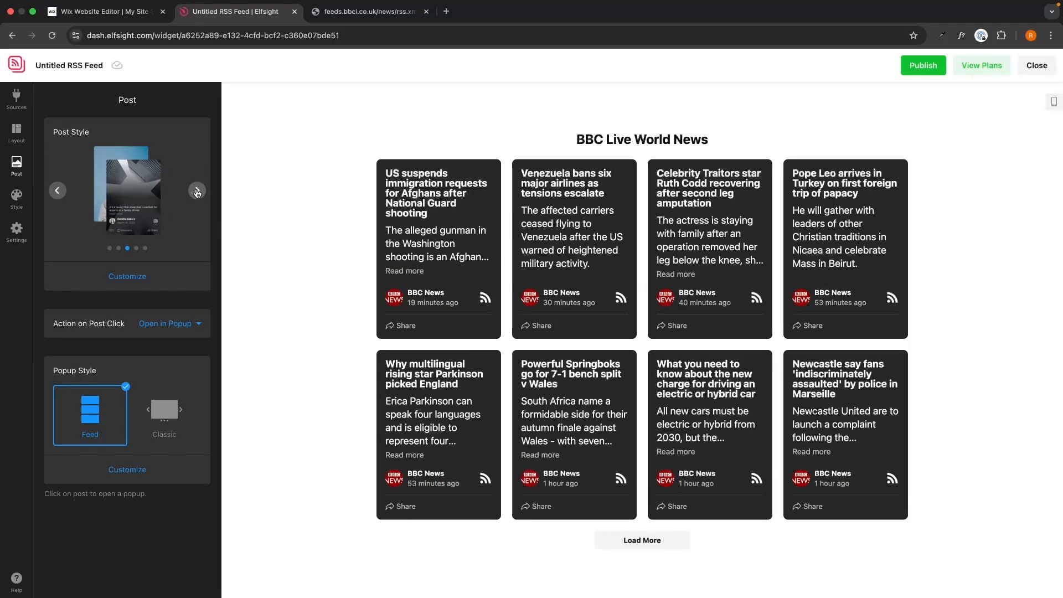
pyautogui.click(198, 192)
pyautogui.click(197, 192)
pyautogui.click(196, 191)
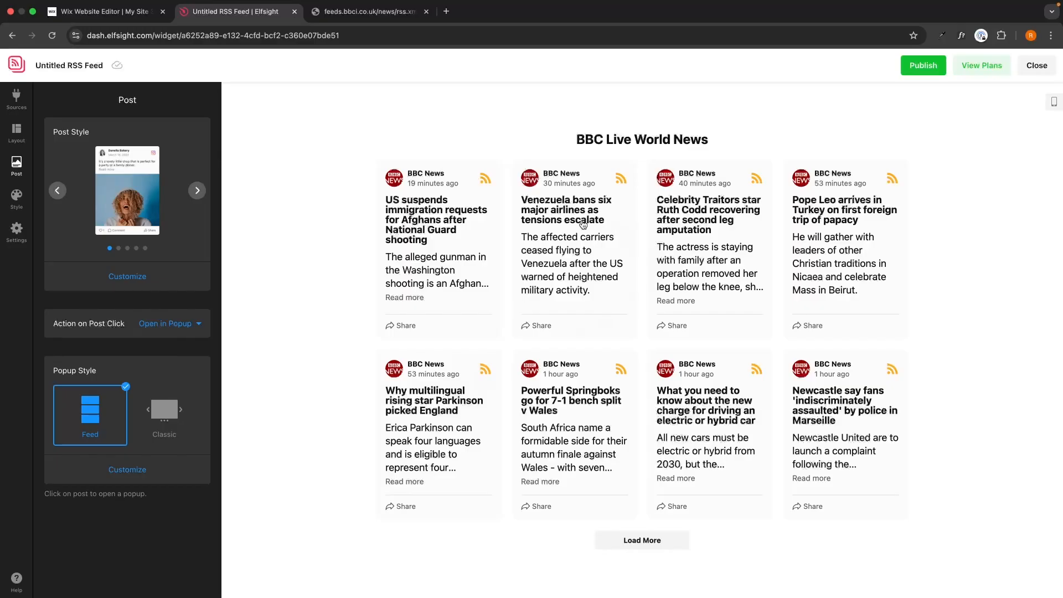
# Step: Set the post click action to Open in New Tab, test it on the first post and close the article tab
pyautogui.click(584, 238)
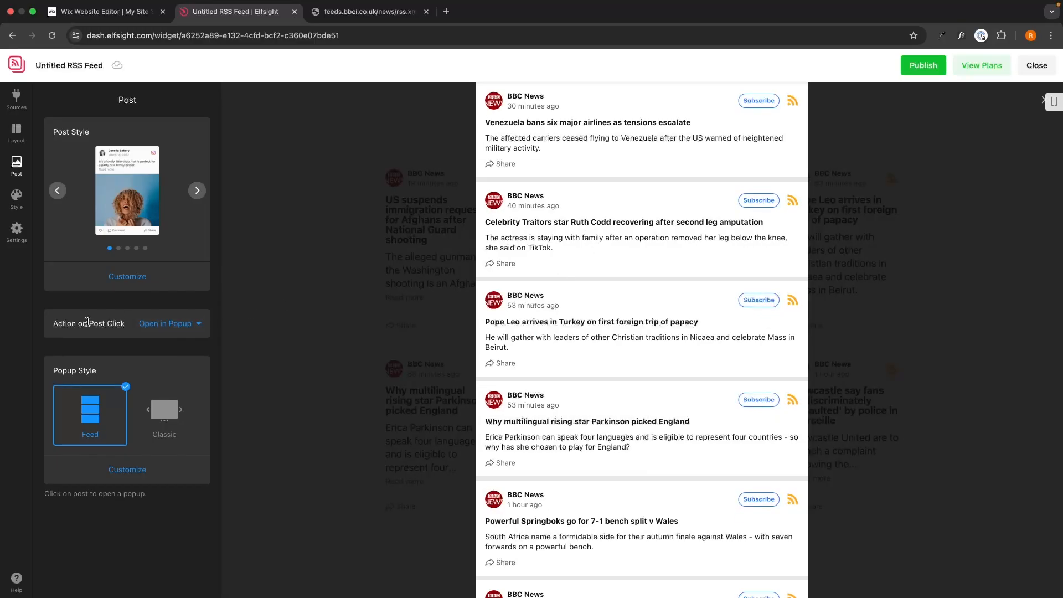
pyautogui.click(149, 327)
pyautogui.click(185, 366)
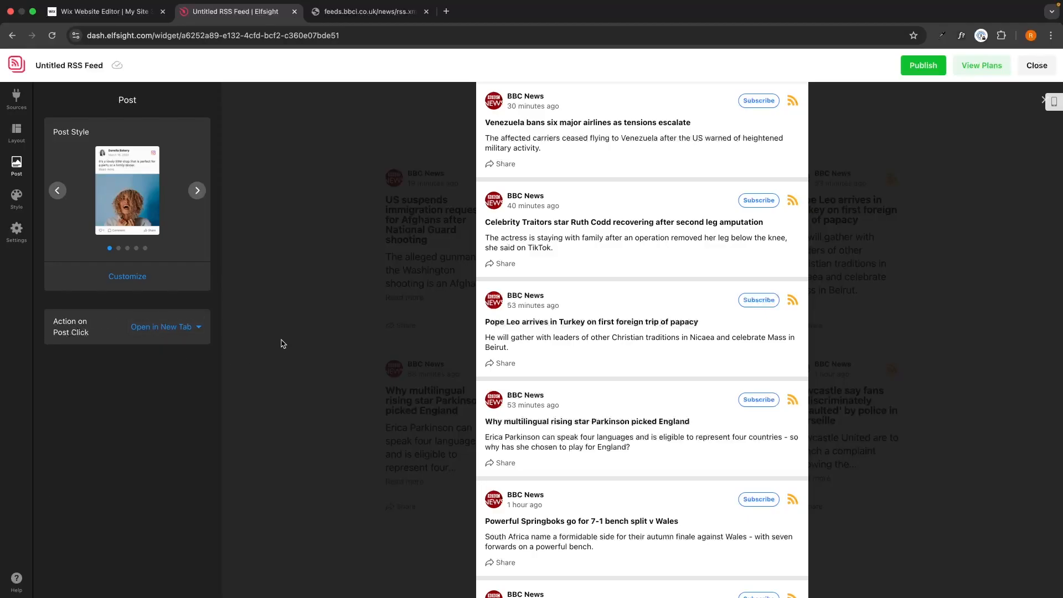
pyautogui.click(449, 232)
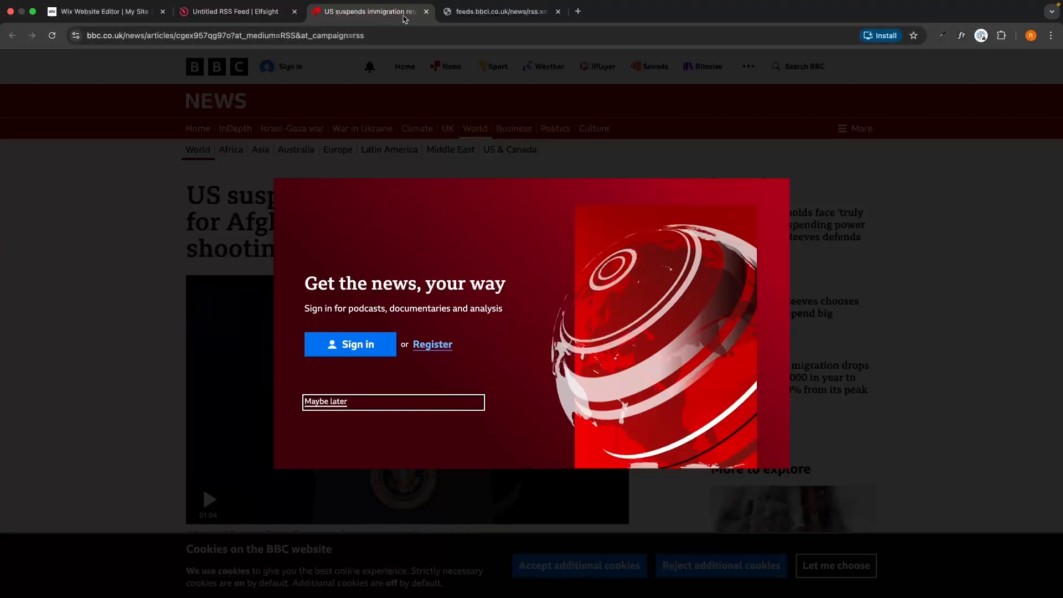
pyautogui.click(425, 12)
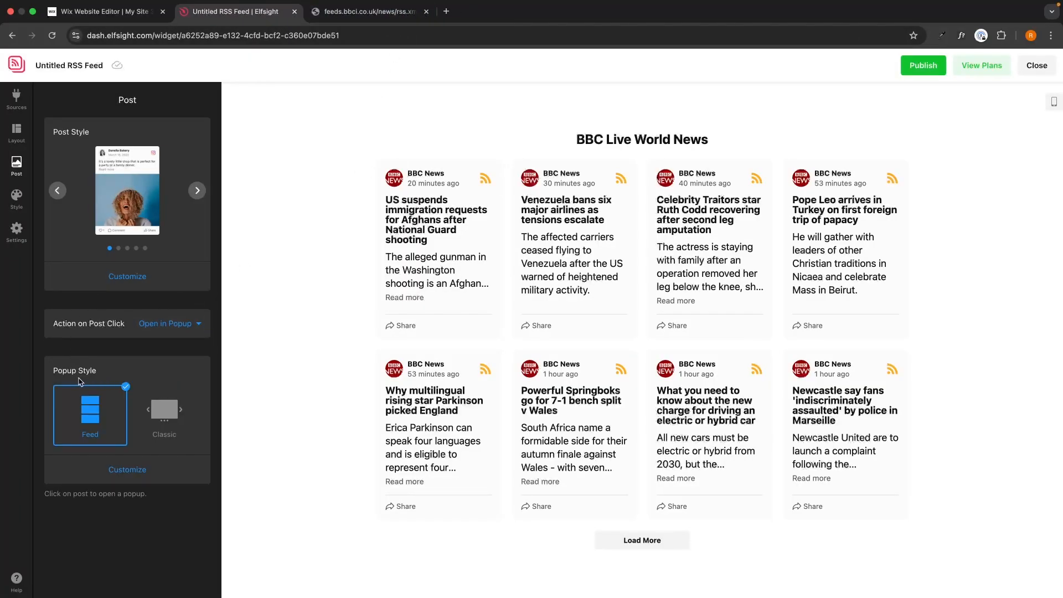
# Step: Open the first post's popup and compare the Classic and Feed popup styles, ending on Feed
pyautogui.click(453, 270)
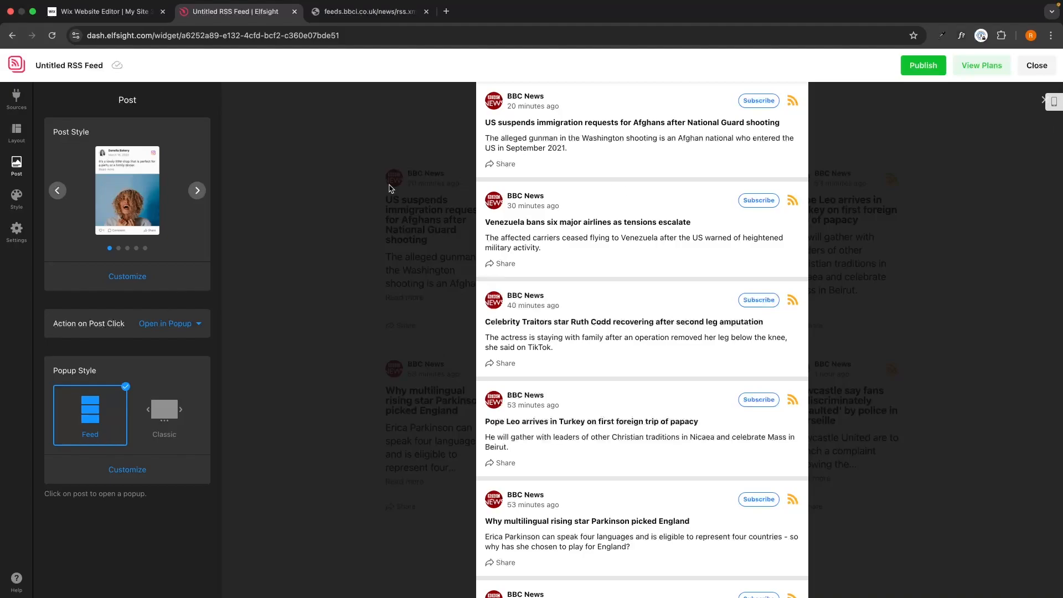
pyautogui.click(179, 408)
pyautogui.click(116, 404)
# Step: In the style settings, compare the Dark and Light color schemes, keep Light, and set the accent color to dark red
pyautogui.click(15, 197)
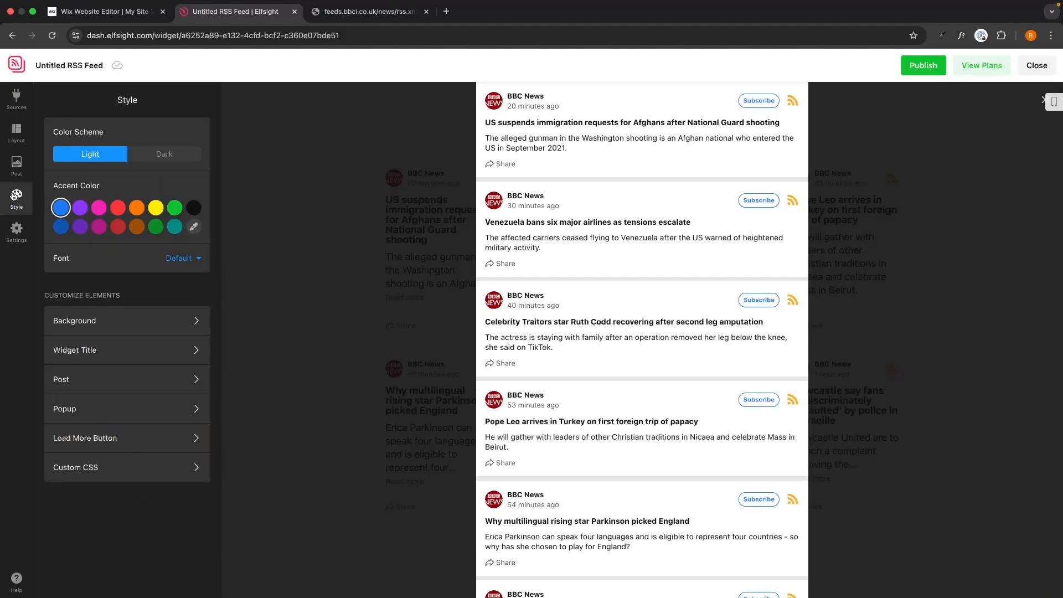
pyautogui.click(344, 229)
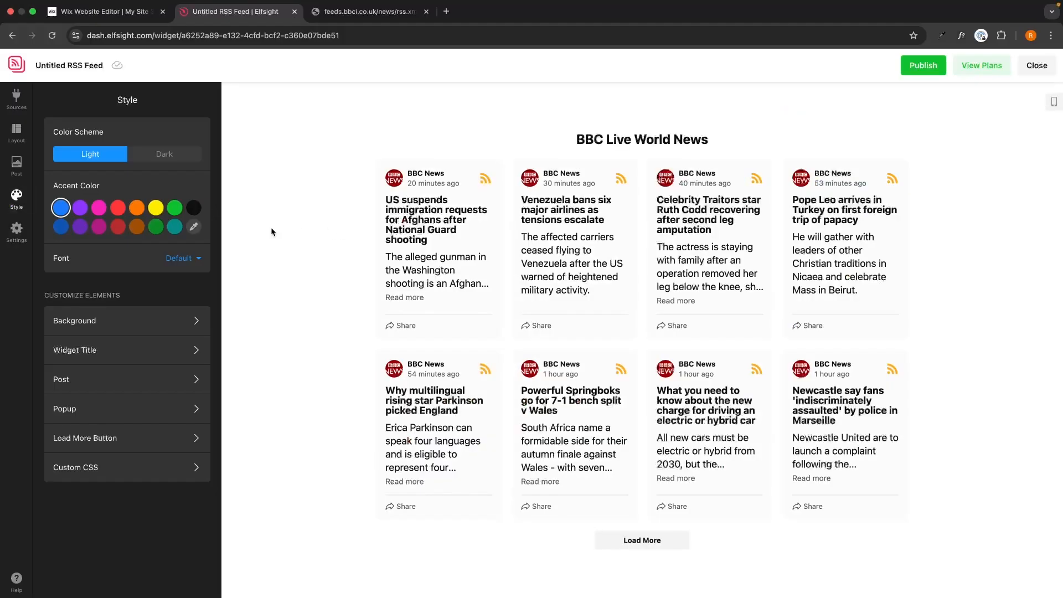
pyautogui.click(155, 156)
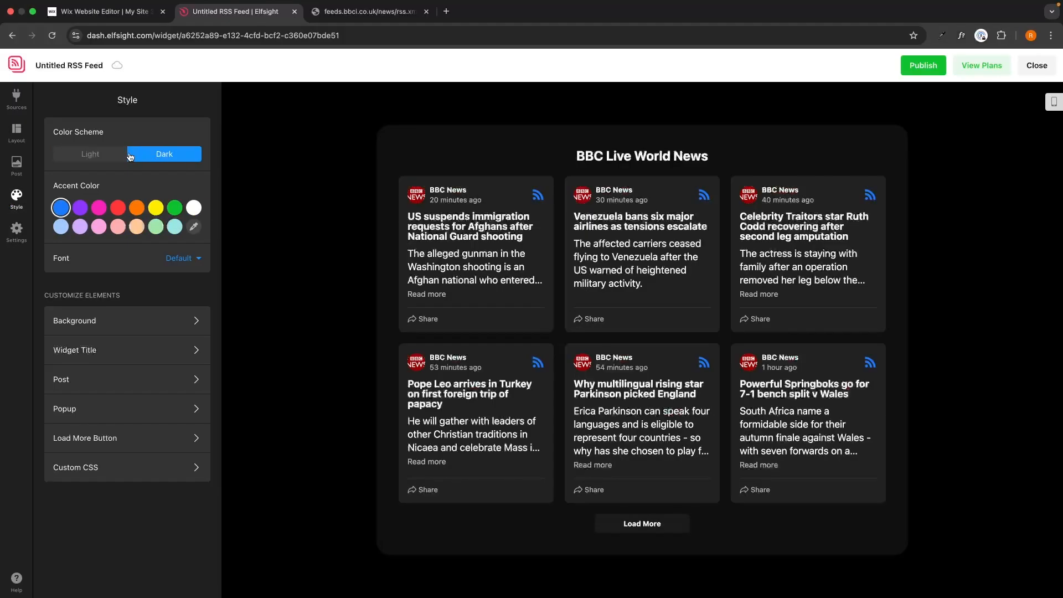
pyautogui.click(94, 159)
pyautogui.click(144, 159)
pyautogui.click(85, 159)
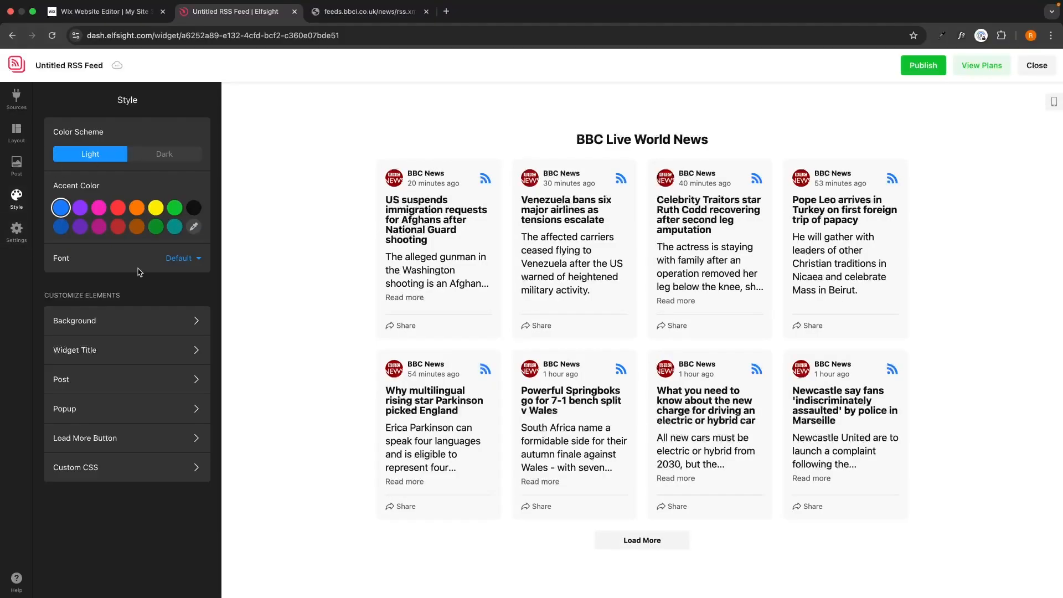
pyautogui.click(116, 208)
pyautogui.click(117, 226)
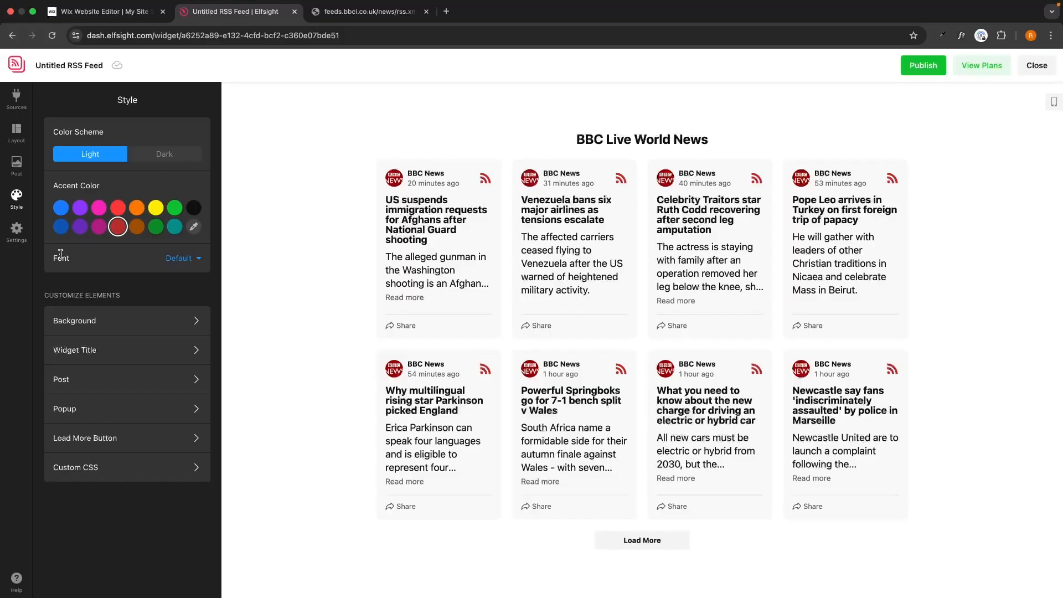
# Step: Find the Montserrat font by searching for "mont" and apply it to the widget
pyautogui.click(167, 260)
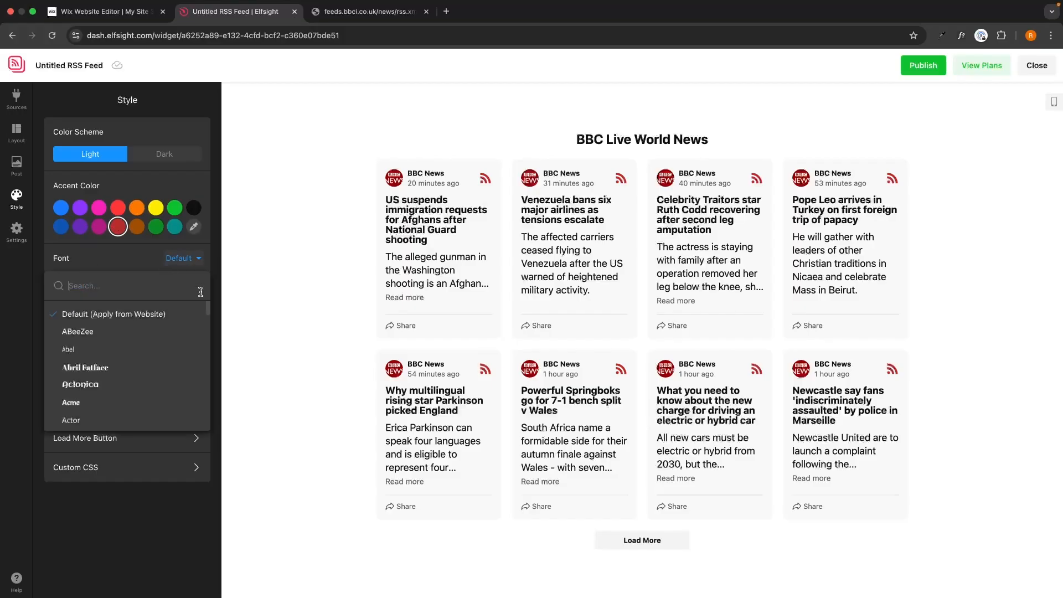
pyautogui.write('mont')
pyautogui.click(186, 348)
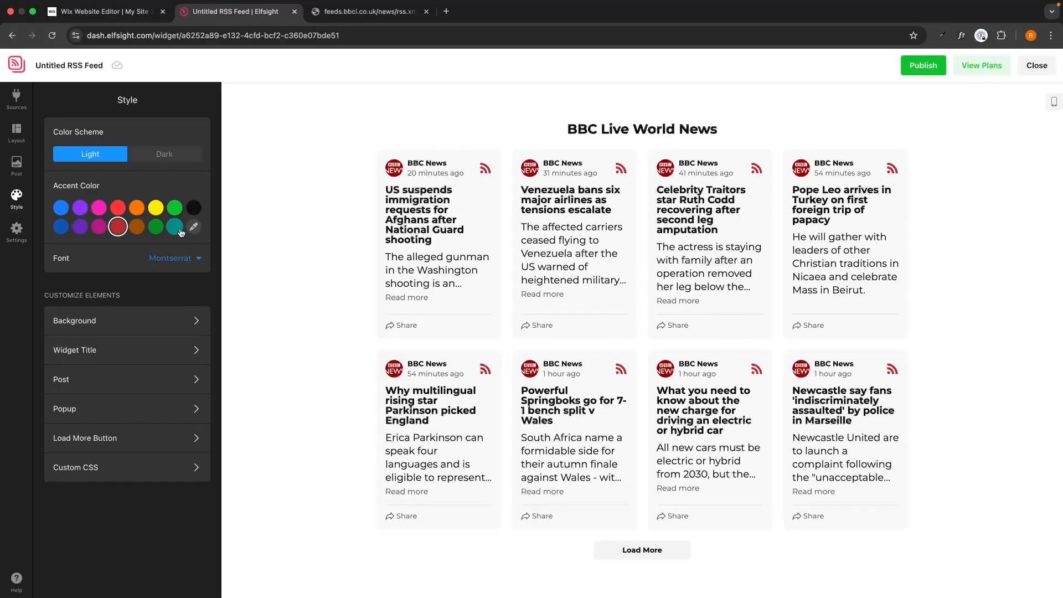
# Step: Try an orange widget background, then set the background color to white
pyautogui.click(55, 328)
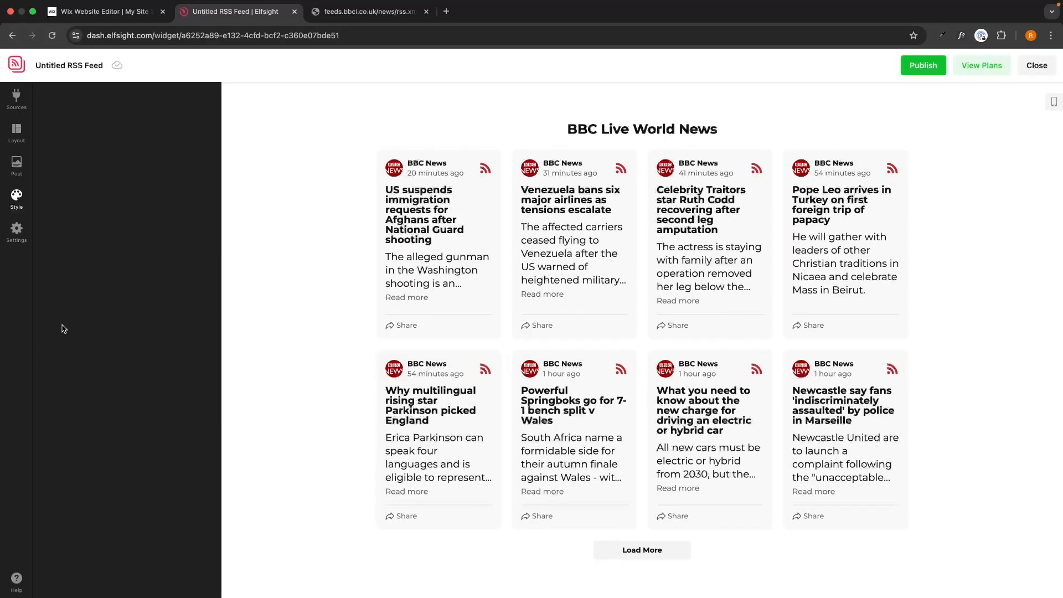
pyautogui.click(194, 132)
pyautogui.click(137, 261)
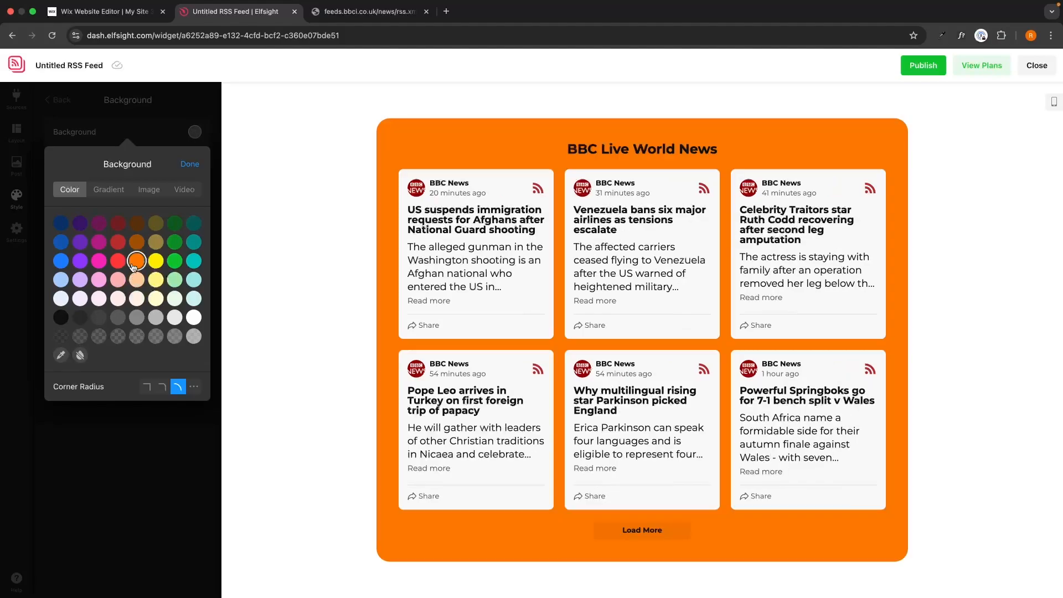
pyautogui.click(194, 317)
pyautogui.click(188, 164)
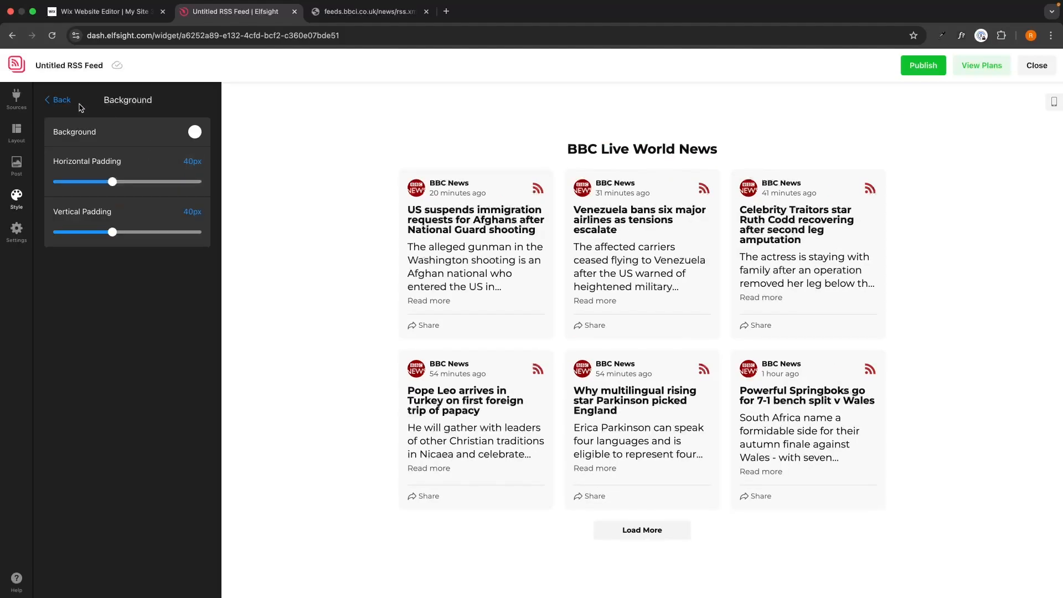
pyautogui.click(58, 100)
# Step: Try left and right alignment for the widget title and return it to centered
pyautogui.click(110, 350)
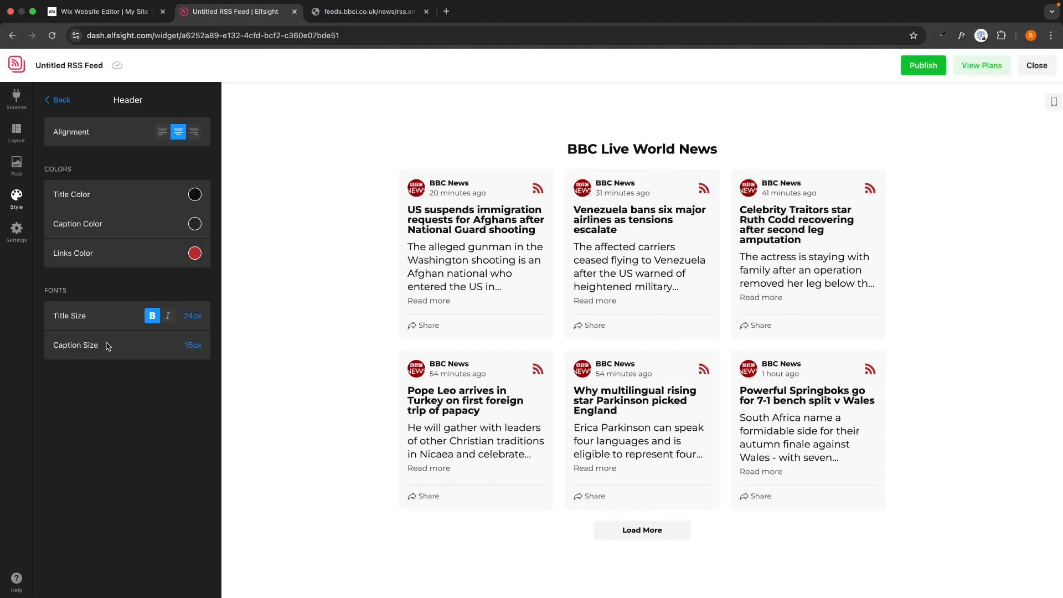
pyautogui.click(162, 132)
pyautogui.click(193, 132)
pyautogui.click(178, 132)
pyautogui.click(59, 101)
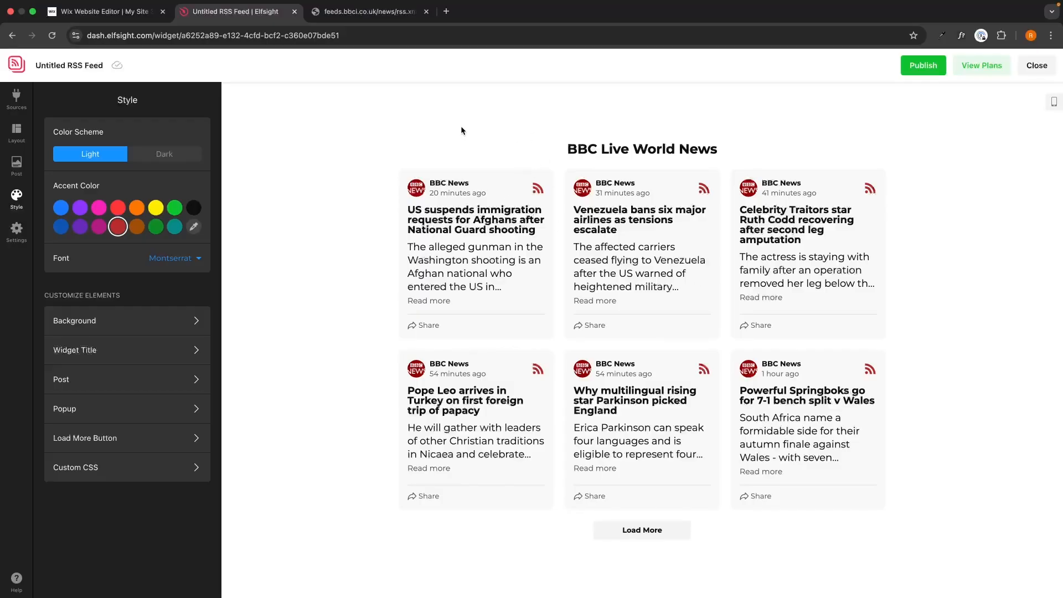
# Step: Publish the widget and examine what the Free plan includes
pyautogui.click(924, 70)
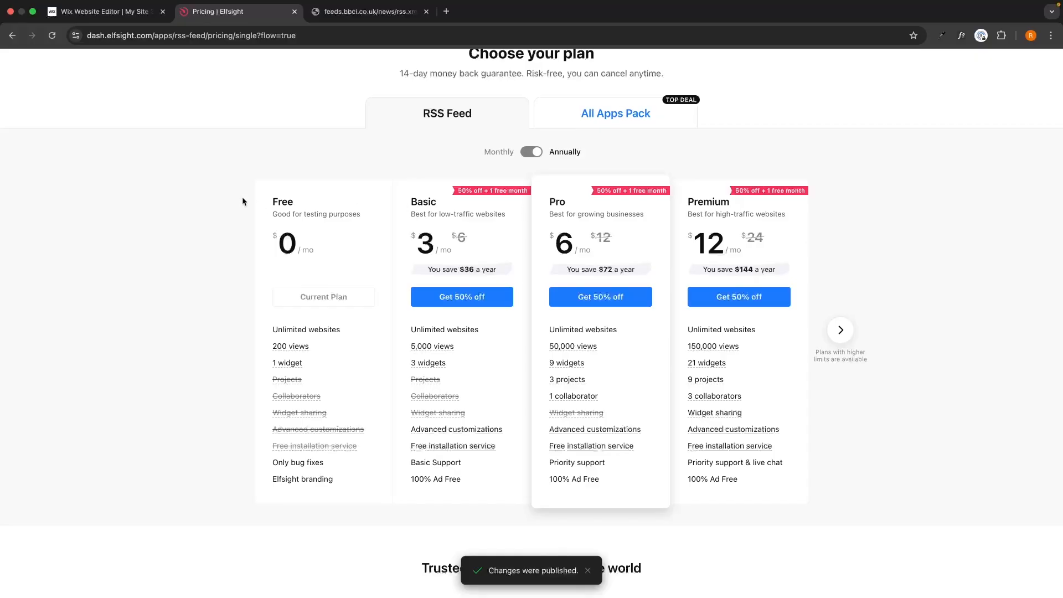
pyautogui.moveTo(241, 197); pyautogui.dragTo(384, 453)
pyautogui.click(363, 453)
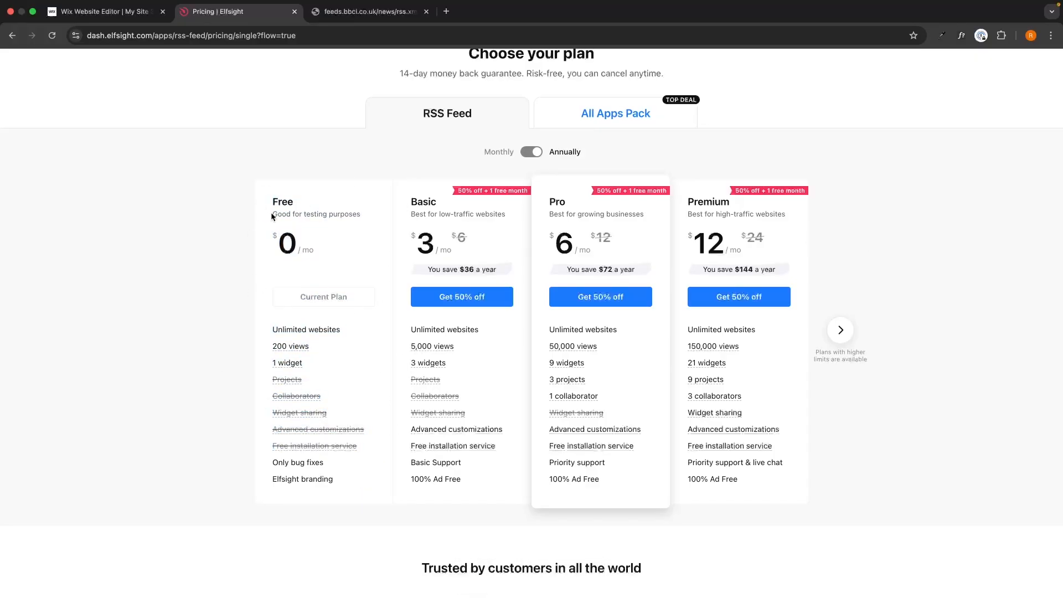
# Step: Compare the prices and widget limits of the Basic, Pro and Premium plans with annual billing
pyautogui.moveTo(407, 205); pyautogui.dragTo(826, 258)
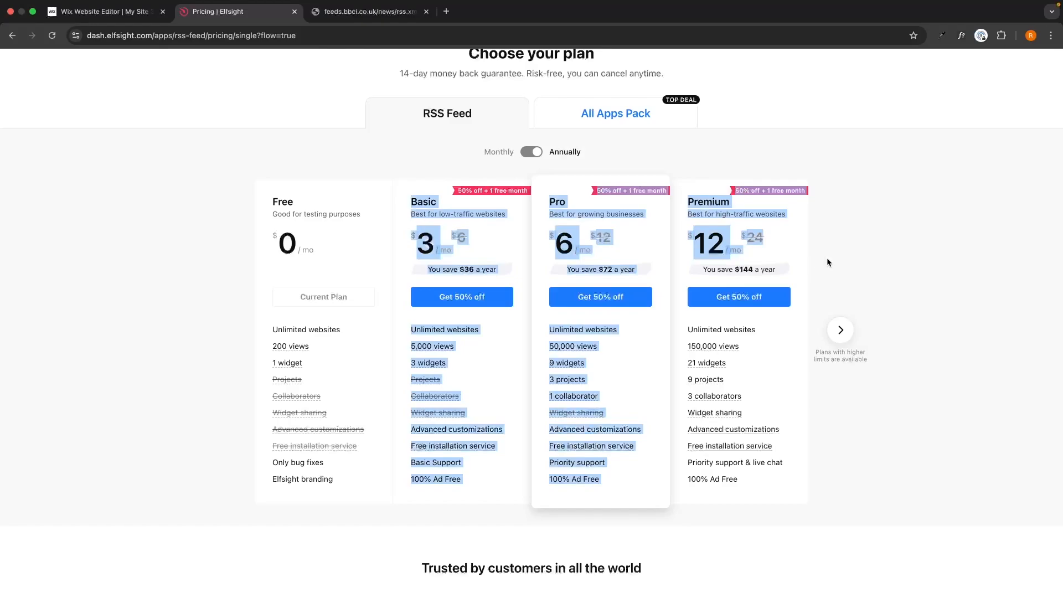
pyautogui.click(826, 257)
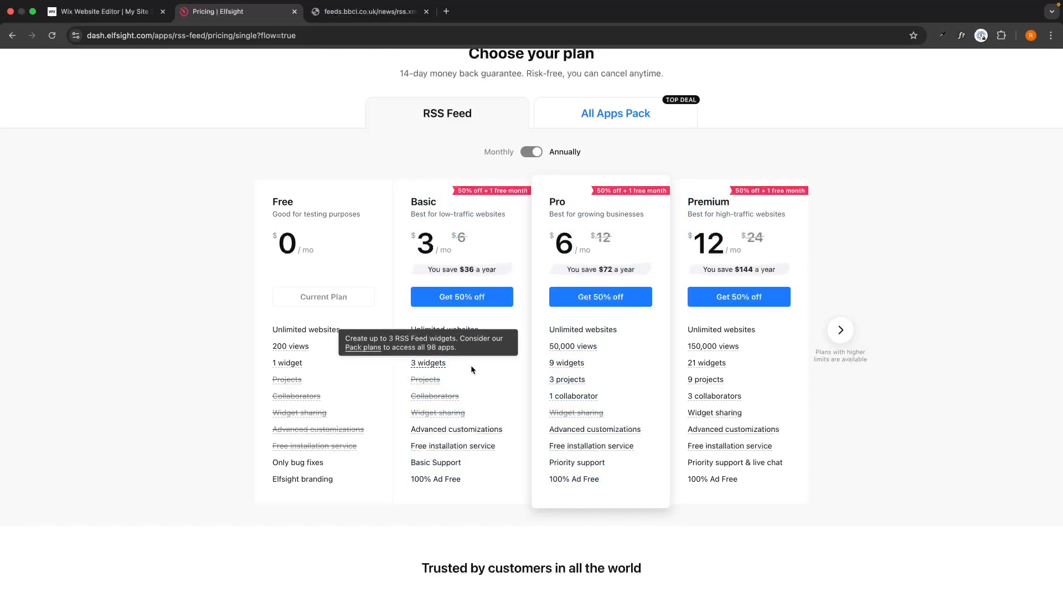
pyautogui.moveTo(366, 347)
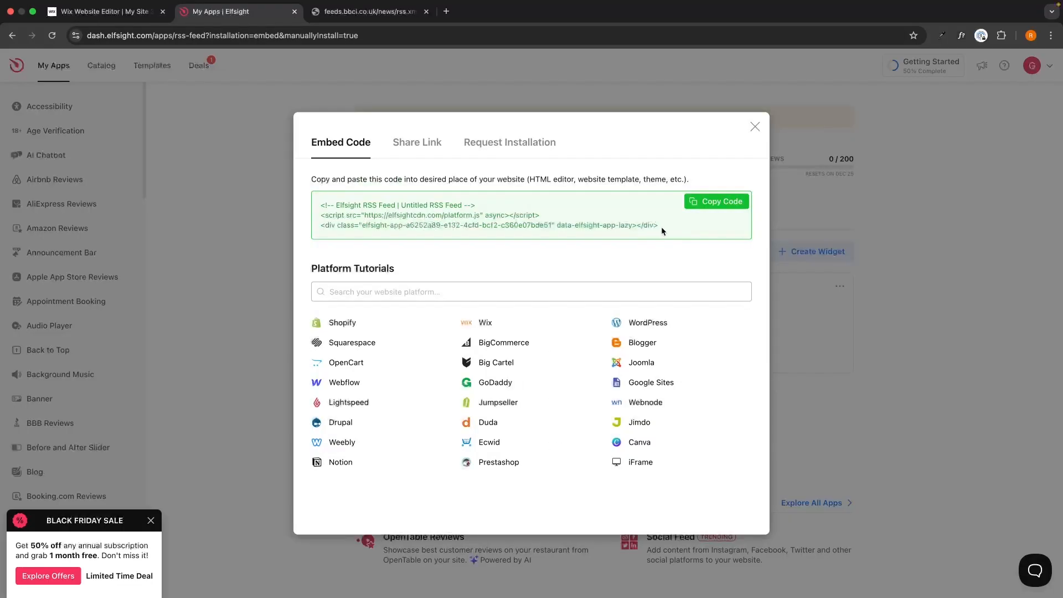
# Step: Copy the full embed code of the RSS Feed widget
pyautogui.moveTo(661, 227); pyautogui.dragTo(426, 214)
pyautogui.click(351, 212)
pyautogui.moveTo(318, 204); pyautogui.dragTo(671, 227)
pyautogui.click(651, 226)
pyautogui.click(725, 204)
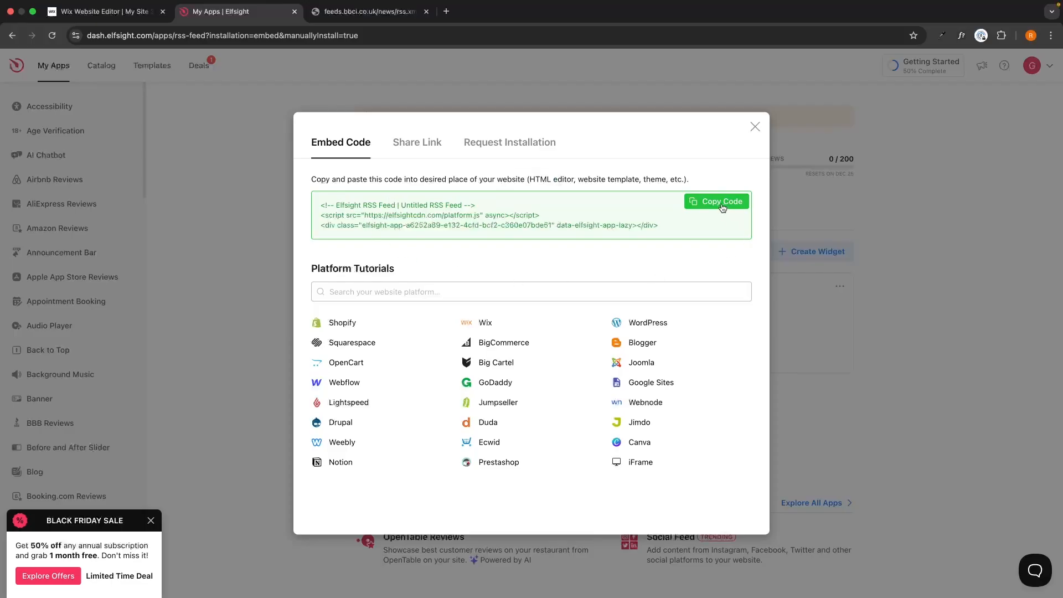
# Step: Switch to the Wix Website Editor and insert a blank section on the Home page between the orange hero section and the Brands section
pyautogui.click(129, 12)
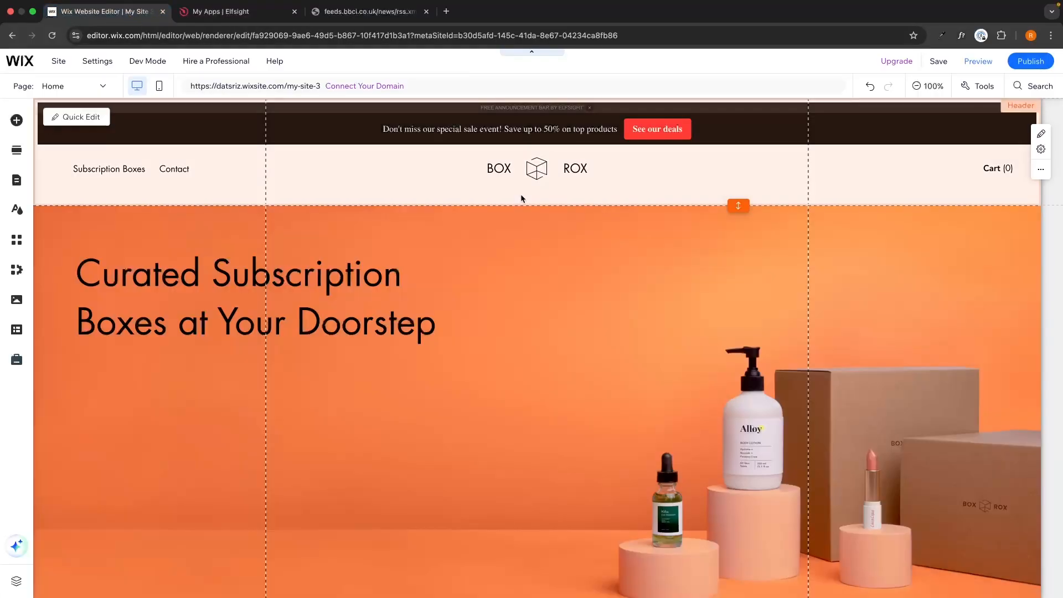
pyautogui.scroll(-5, 675, 328)
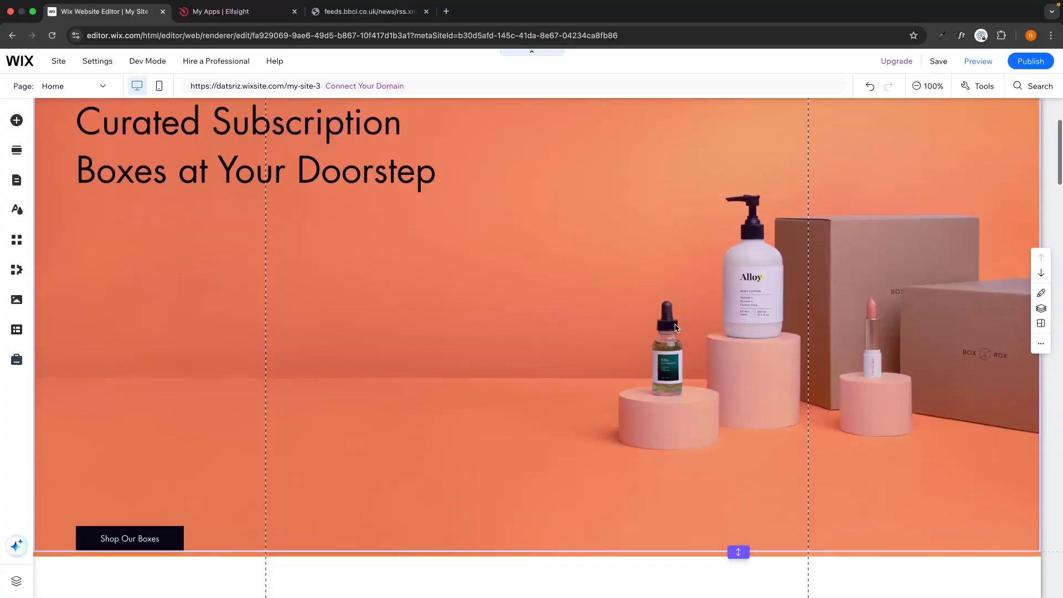
pyautogui.scroll(-5, 674, 327)
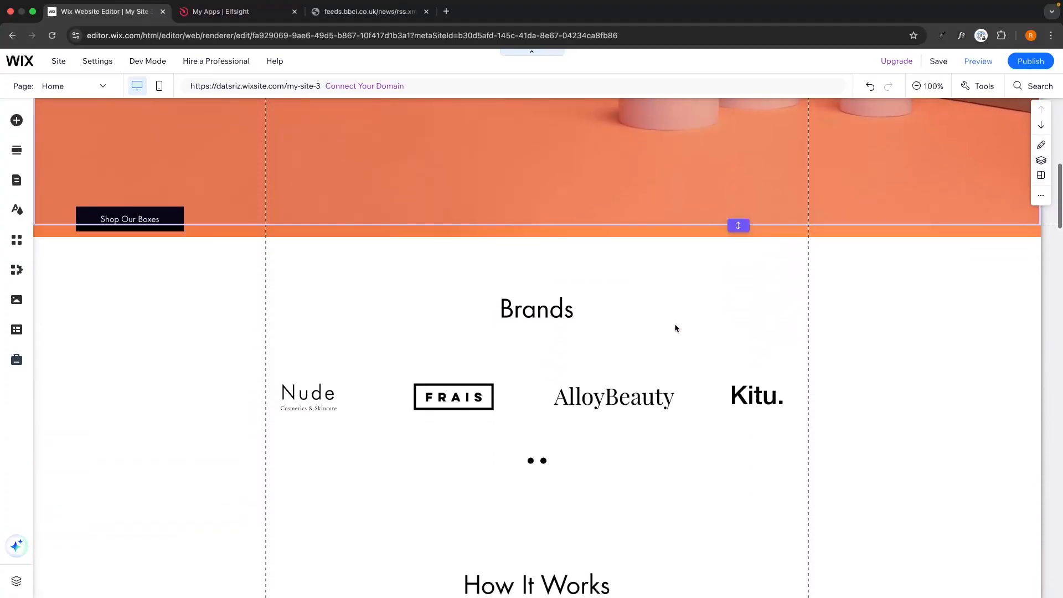
pyautogui.scroll(5, 672, 231)
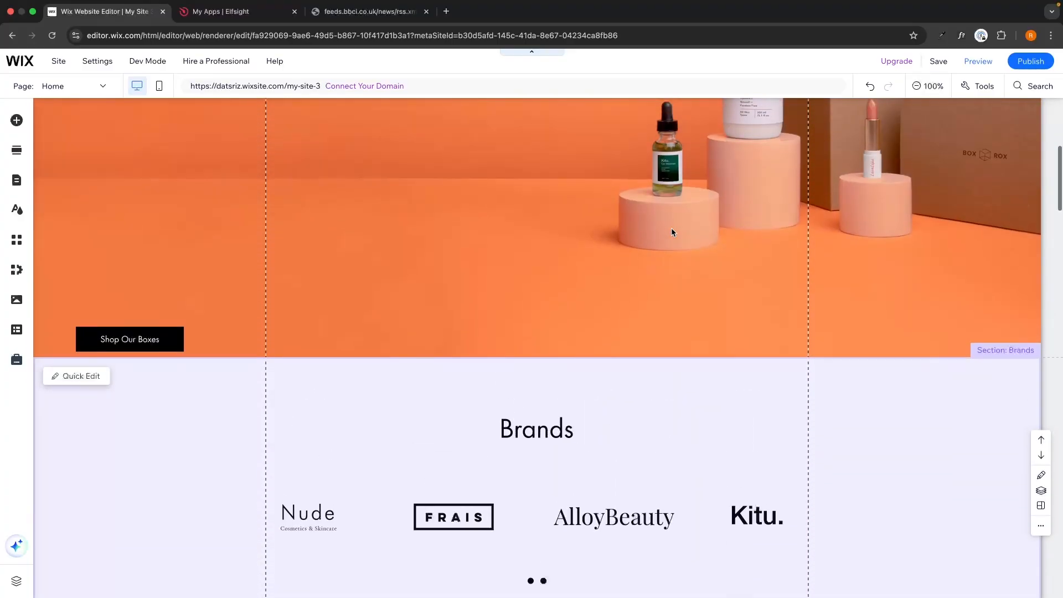
pyautogui.scroll(-2, 670, 227)
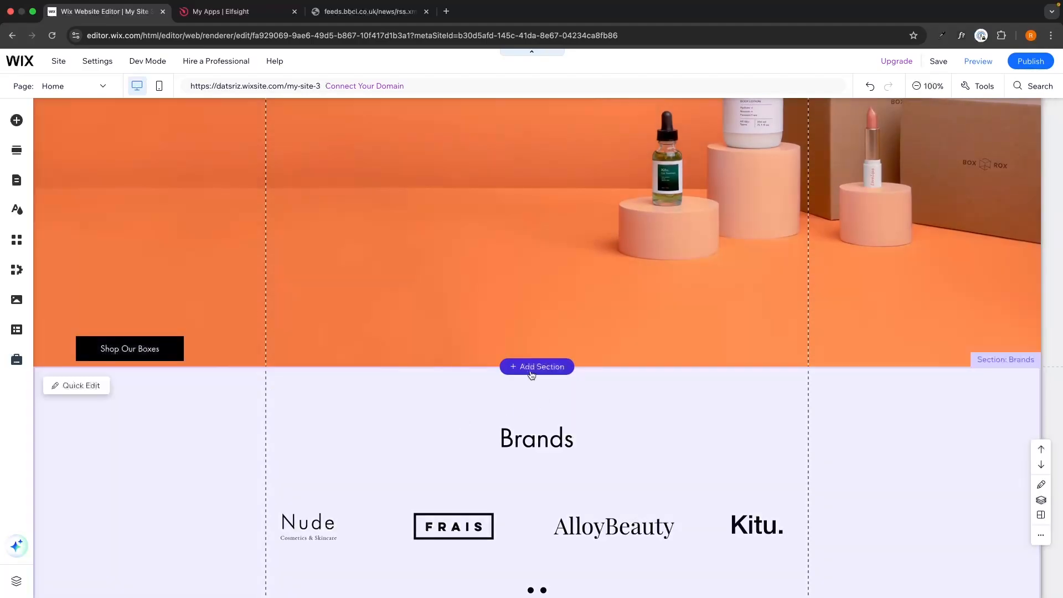
pyautogui.click(533, 367)
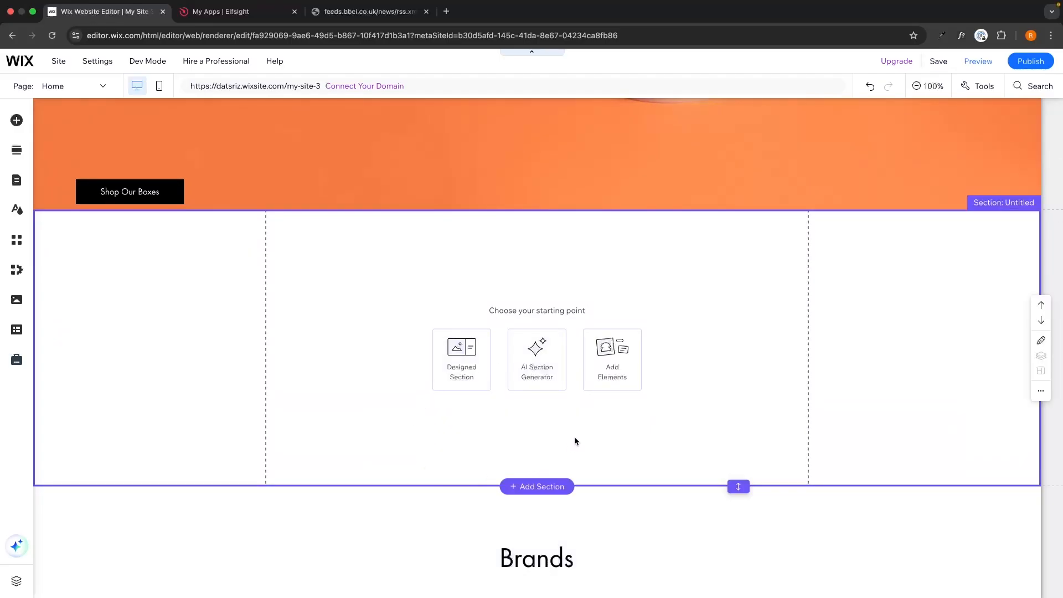
# Step: Add an Embed HTML element from the Popular Embeds to the new blank section
pyautogui.click(624, 365)
pyautogui.click(53, 139)
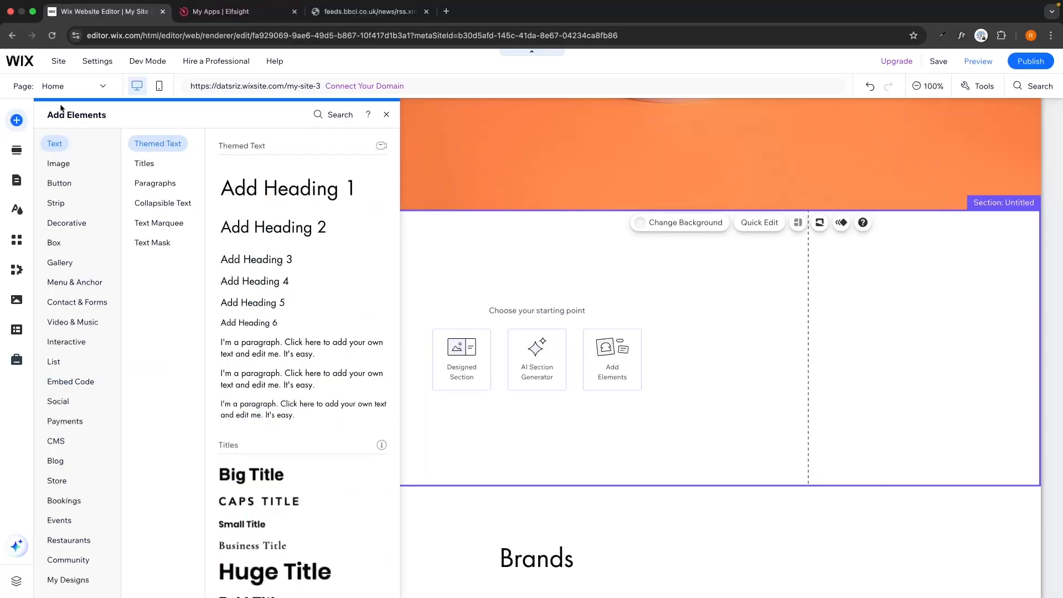
pyautogui.click(71, 382)
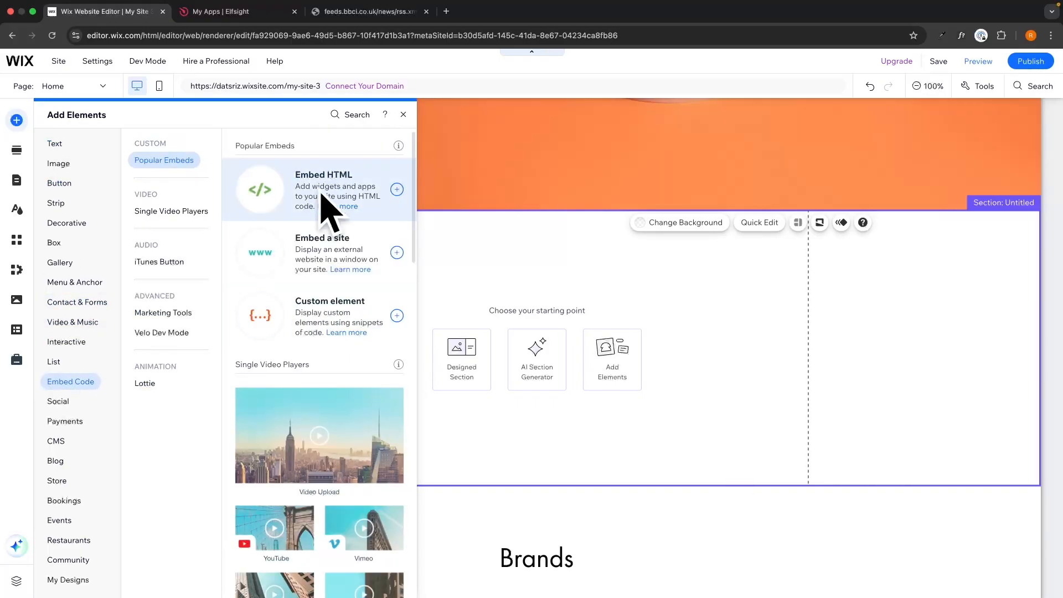
pyautogui.click(397, 189)
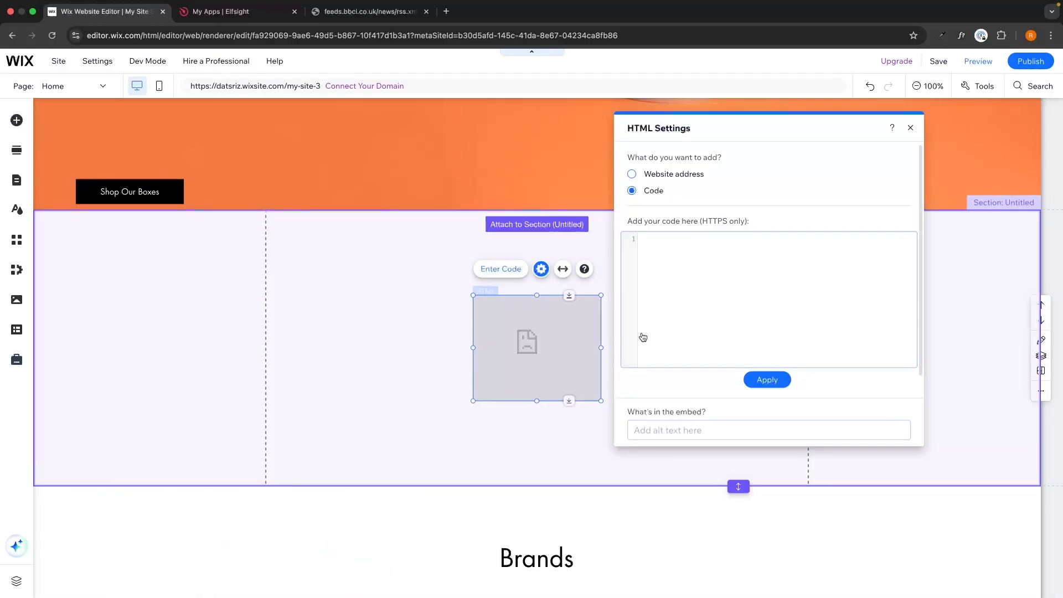
# Step: Paste the copied Elfsight RSS Feed code into the HTML element and apply it
pyautogui.click(731, 294)
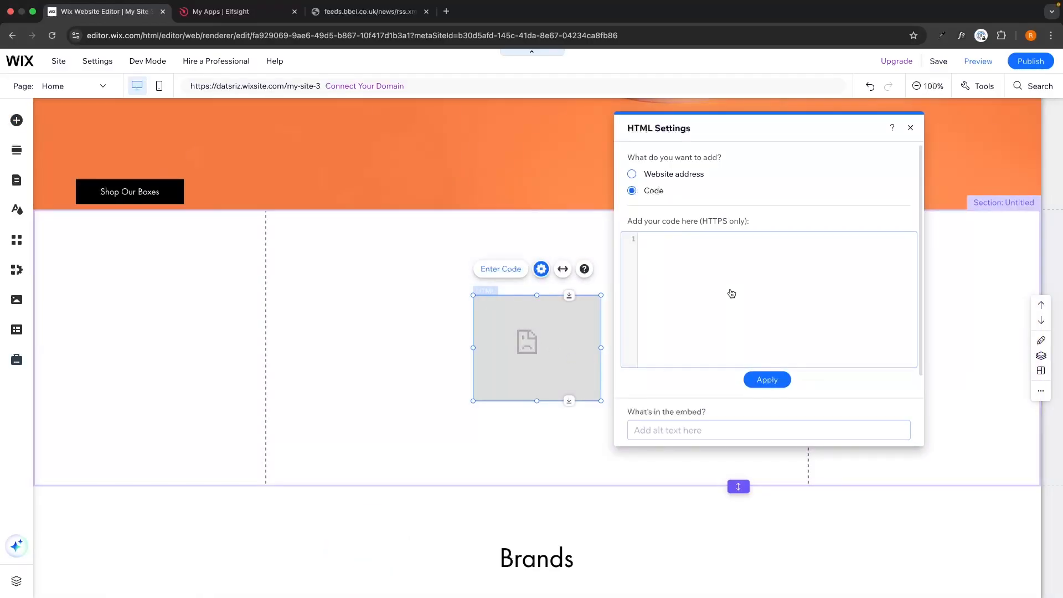
pyautogui.press('super+v')
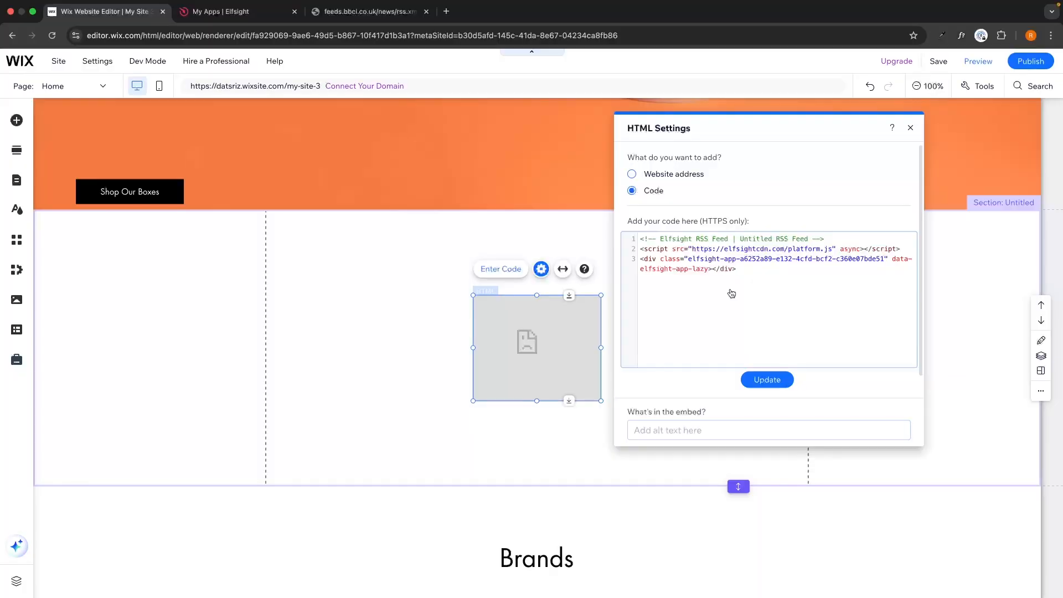
pyautogui.click(767, 380)
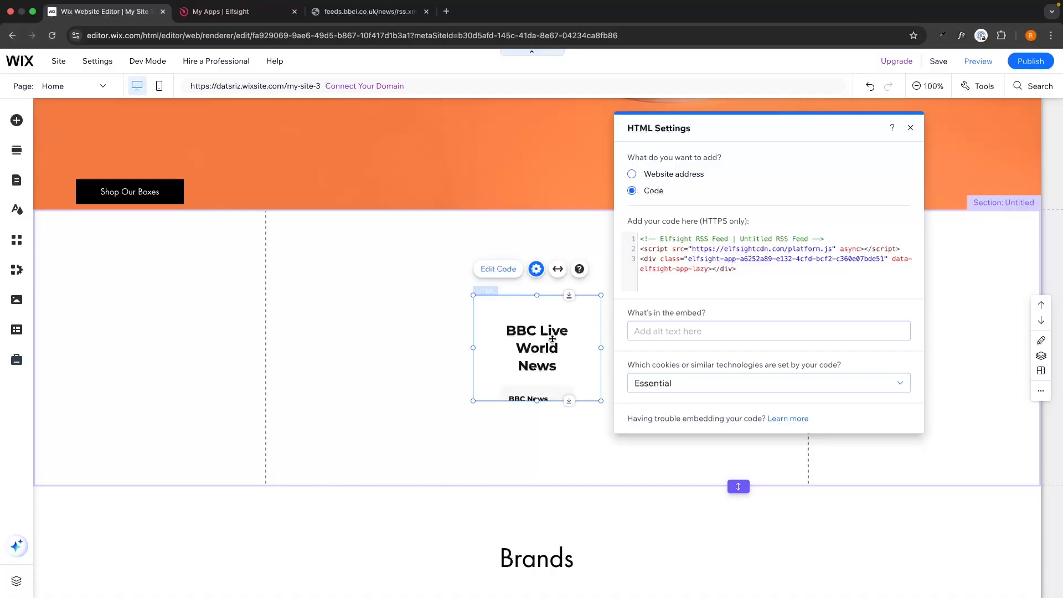
# Step: Stretch the news feed embed to full width and move it up to the top edge of its section
pyautogui.click(558, 269)
pyautogui.click(744, 346)
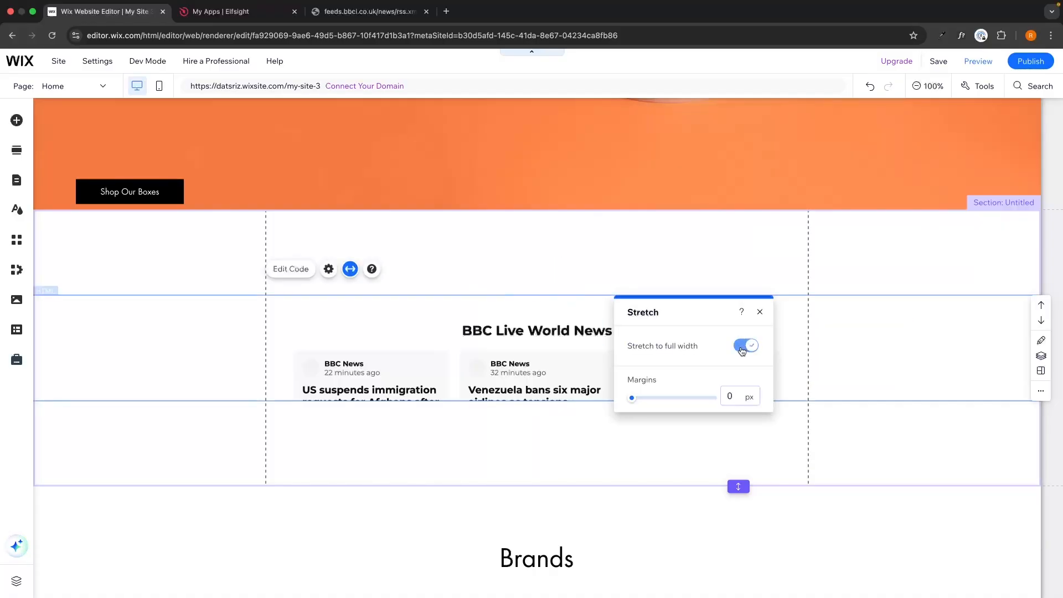
pyautogui.moveTo(530, 299); pyautogui.dragTo(530, 212)
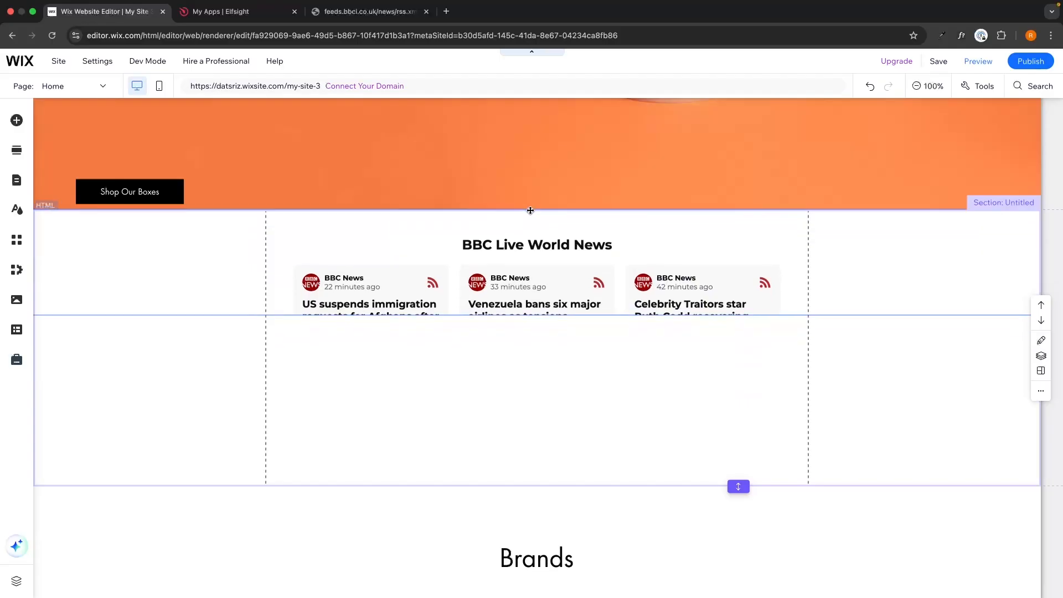
# Step: Extend the embed's height downward until both rows of news cards and the Load More button fit, and check the whole feed
pyautogui.moveTo(524, 315); pyautogui.dragTo(523, 574)
pyautogui.scroll(-4, 539, 432)
pyautogui.moveTo(539, 337); pyautogui.dragTo(573, 427)
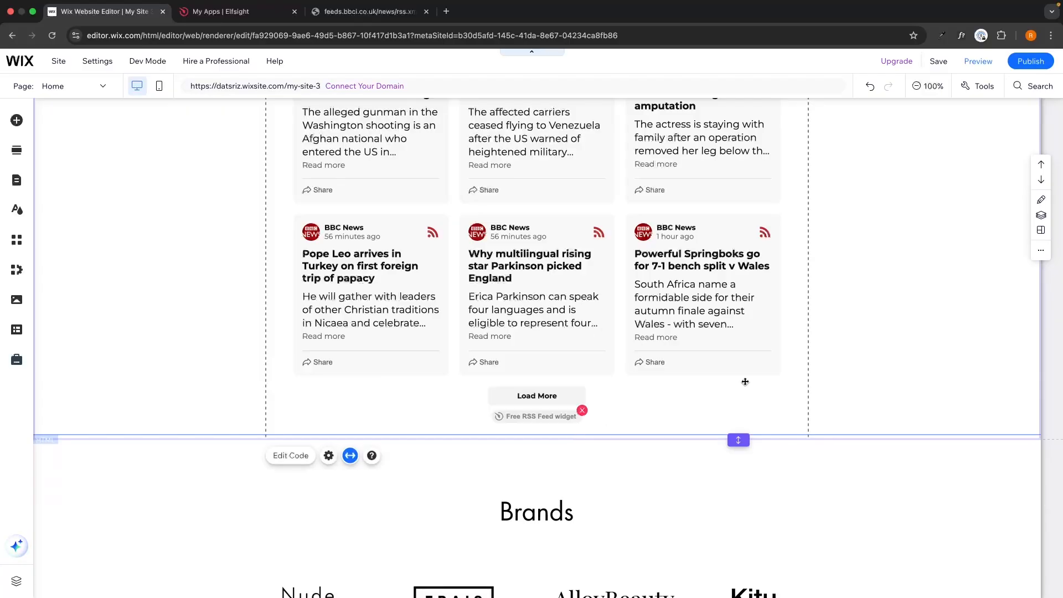
pyautogui.scroll(2, 786, 353)
pyautogui.scroll(3, 786, 353)
pyautogui.scroll(-1, 890, 330)
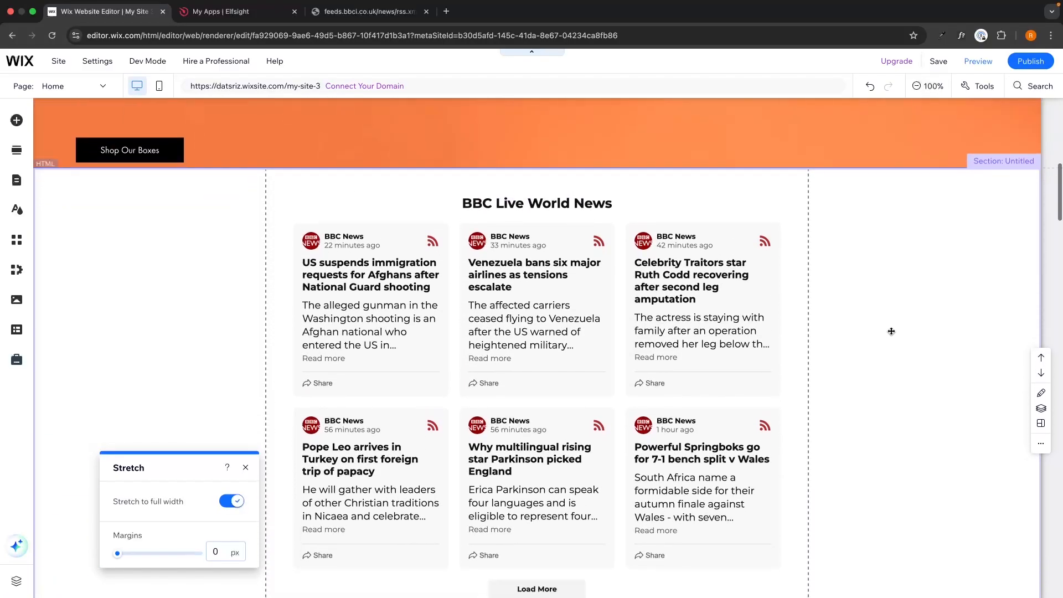
pyautogui.scroll(-1, 891, 331)
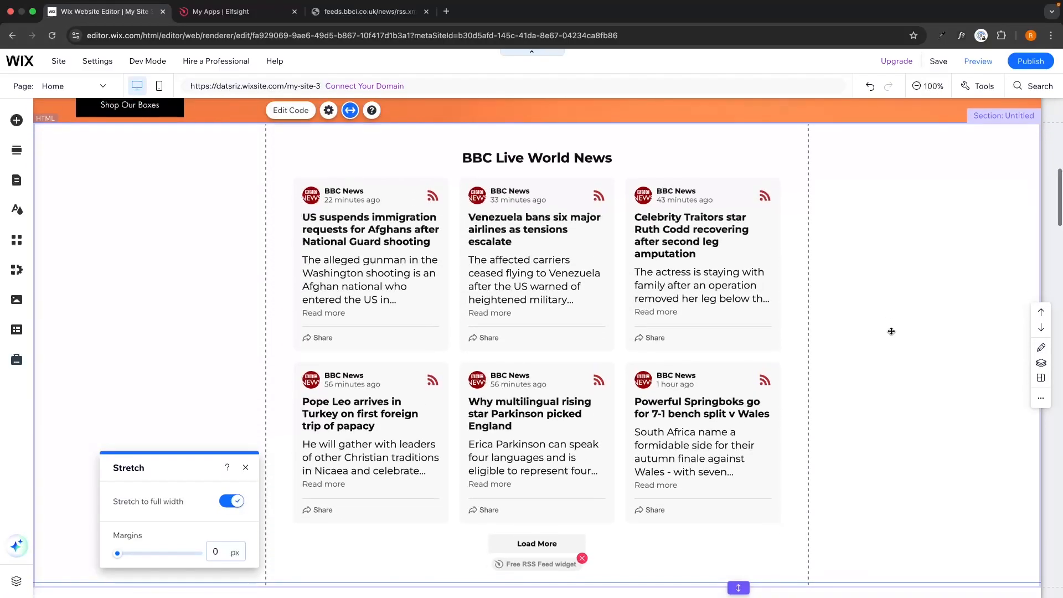